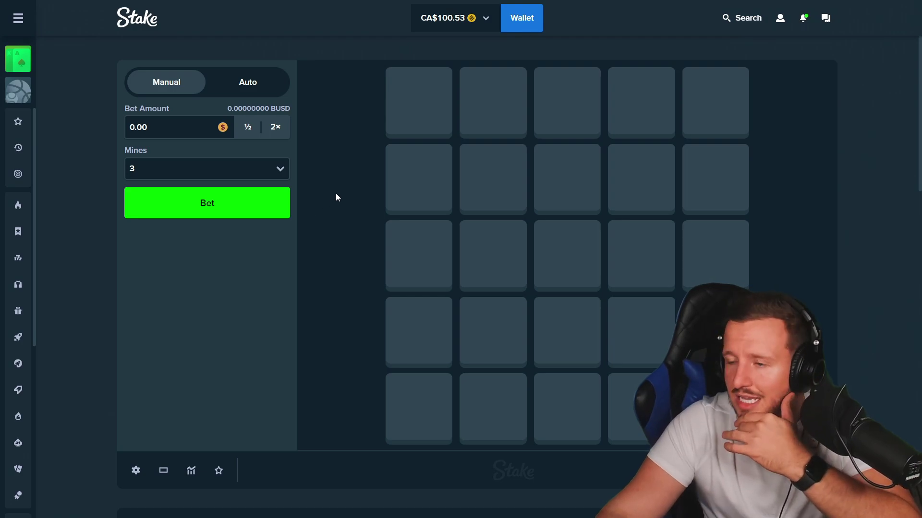
# - Set Mines to 12 and play a 1.00 round, revealing one tile
pyautogui.click(258, 171)
pyautogui.click(197, 333)
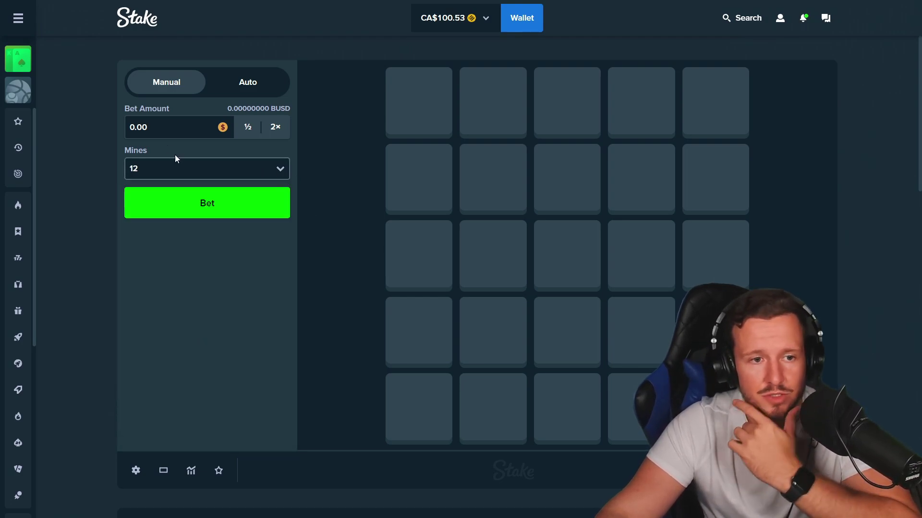
pyautogui.click(225, 215)
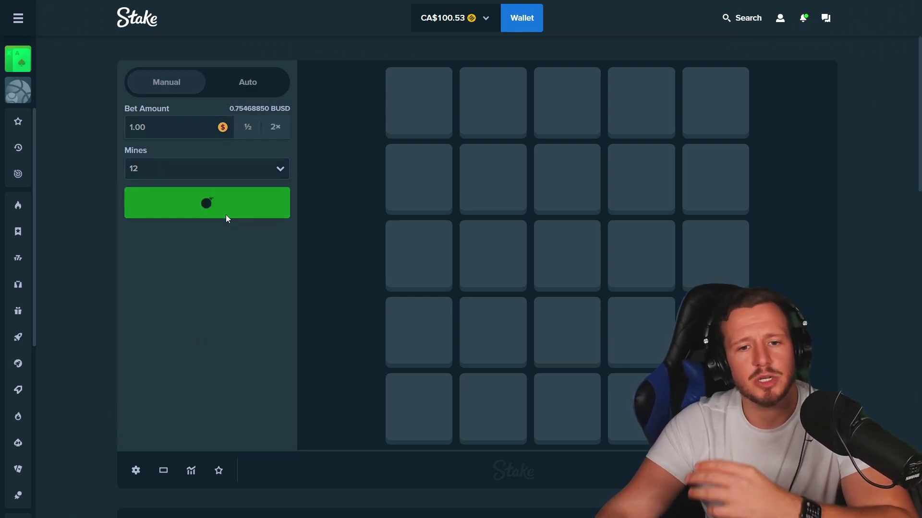
pyautogui.click(597, 338)
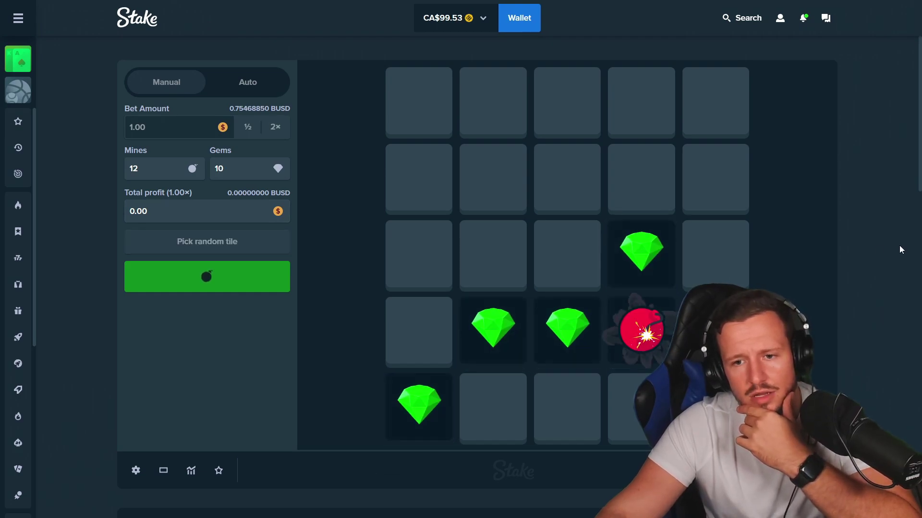
# - Play a second round, revealing four tiles on the board
pyautogui.click(263, 216)
pyautogui.click(490, 406)
pyautogui.click(567, 327)
pyautogui.click(566, 252)
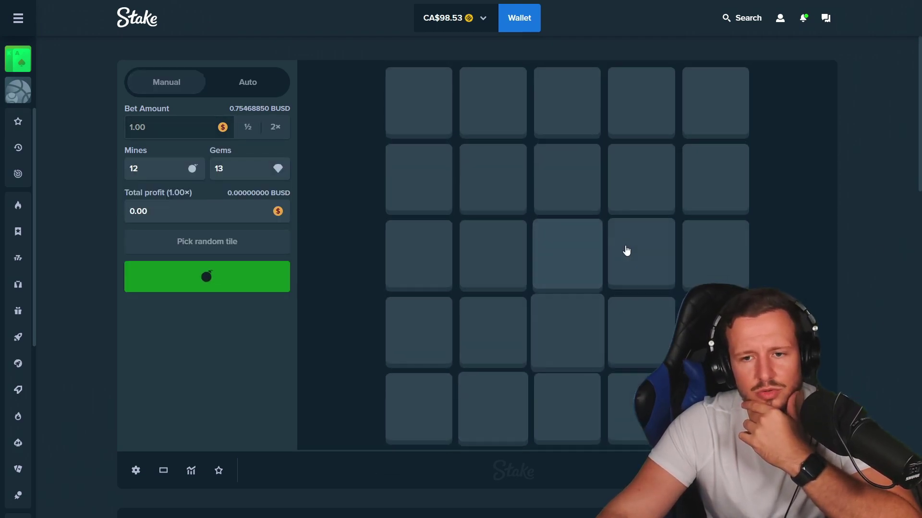
pyautogui.click(626, 252)
# - Play another round on four third-row tiles and cash out at 17.52×
pyautogui.press('space')
pyautogui.click(418, 252)
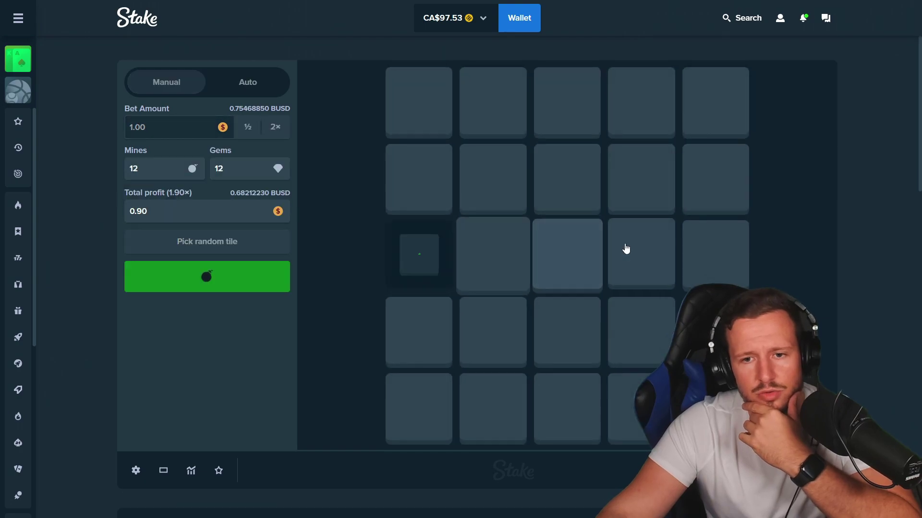
pyautogui.click(567, 252)
pyautogui.click(625, 249)
pyautogui.click(486, 266)
pyautogui.click(258, 285)
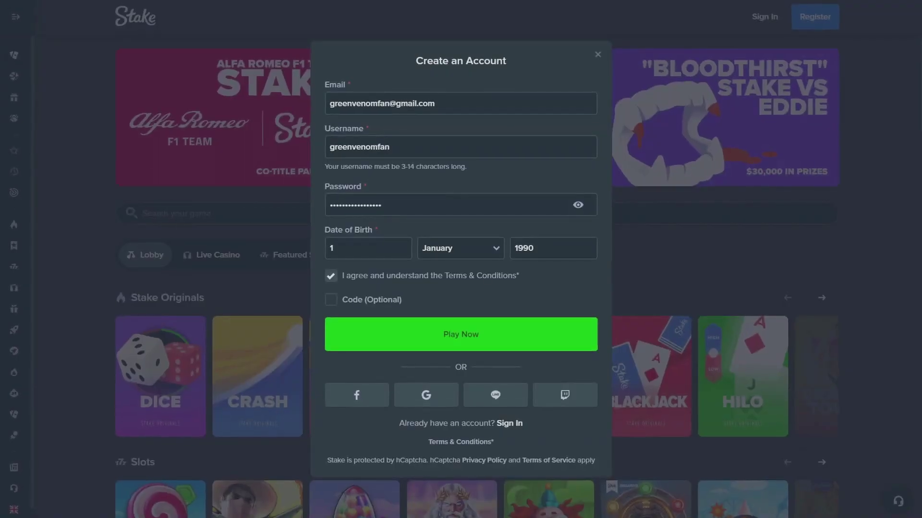
# - Tick Code (Optional) on the Create an Account form to reveal the code field
pyautogui.click(343, 304)
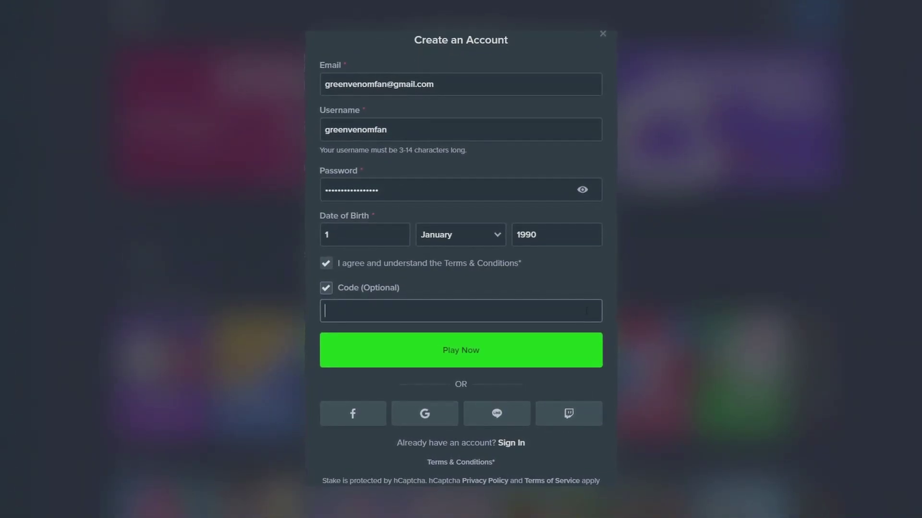
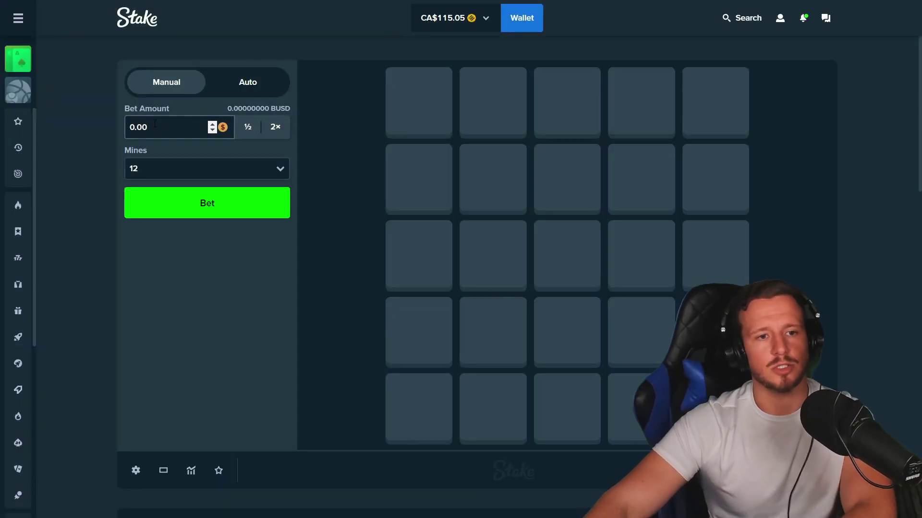
pyautogui.write('1')
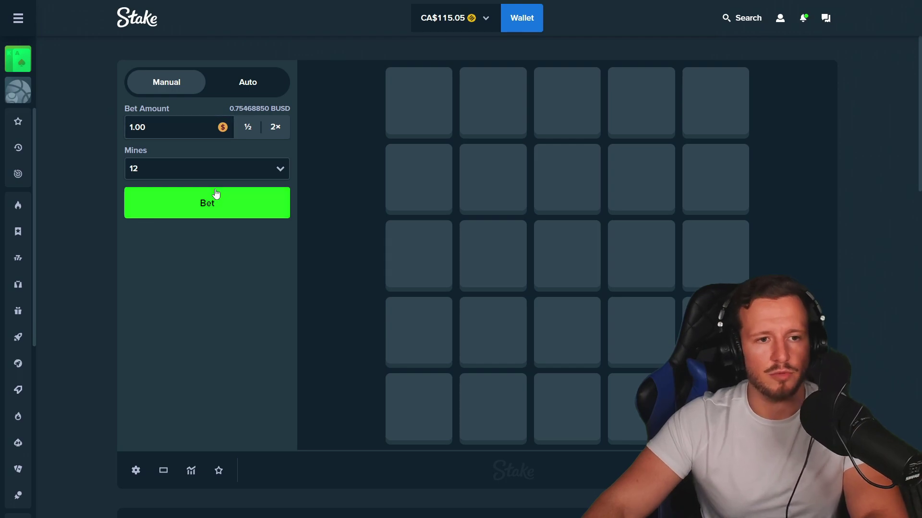
# - Play two 1.00 rounds, revealing one tile, then four tiles
pyautogui.click(216, 198)
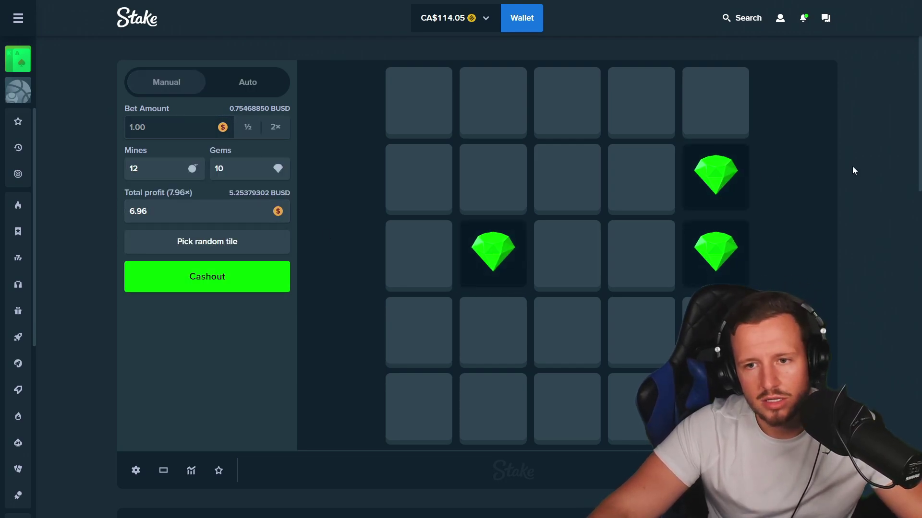
pyautogui.click(445, 185)
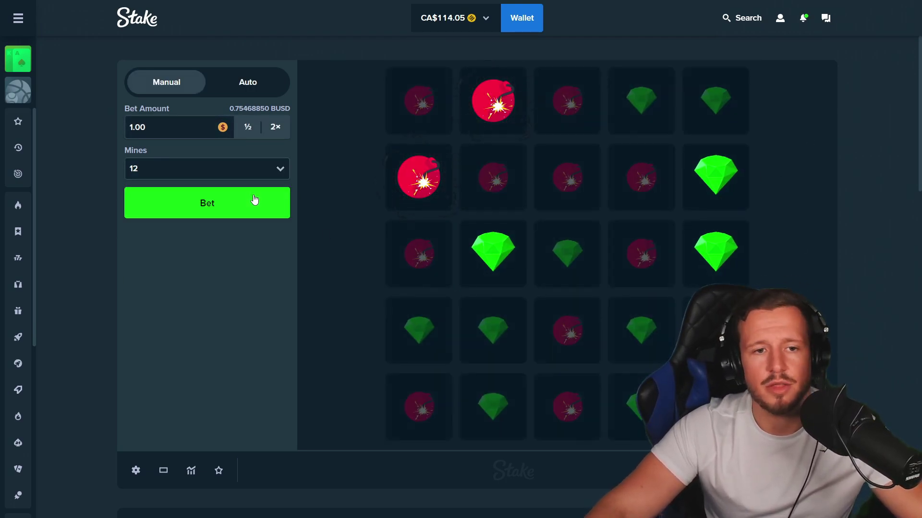
pyautogui.click(252, 200)
pyautogui.click(493, 331)
pyautogui.click(567, 331)
pyautogui.click(567, 409)
pyautogui.click(641, 332)
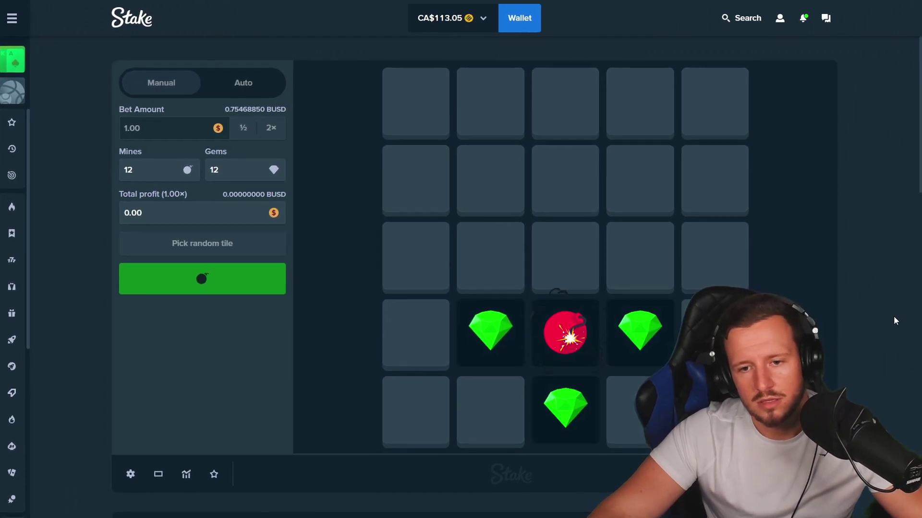
# - Play two more rounds, cashing out after three third-row tiles at 7.96×
pyautogui.press('space')
pyautogui.click(562, 337)
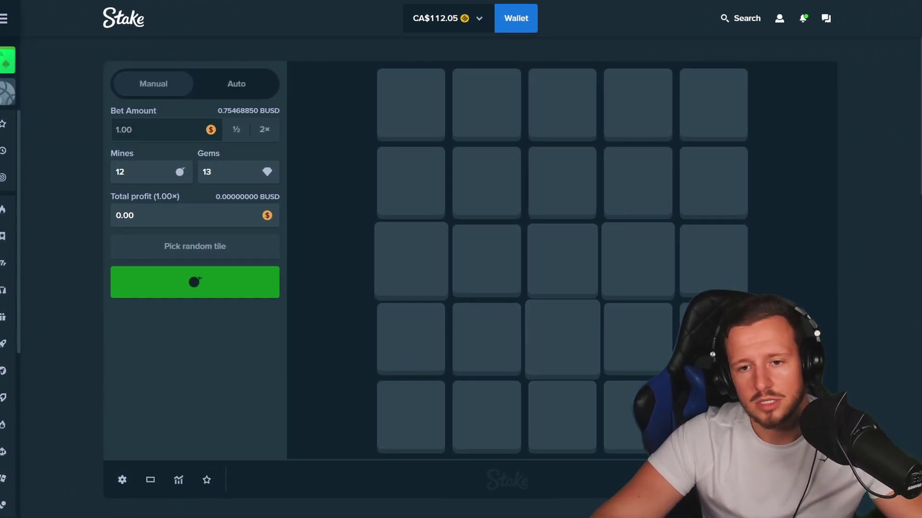
pyautogui.click(247, 214)
pyautogui.click(486, 260)
pyautogui.click(562, 260)
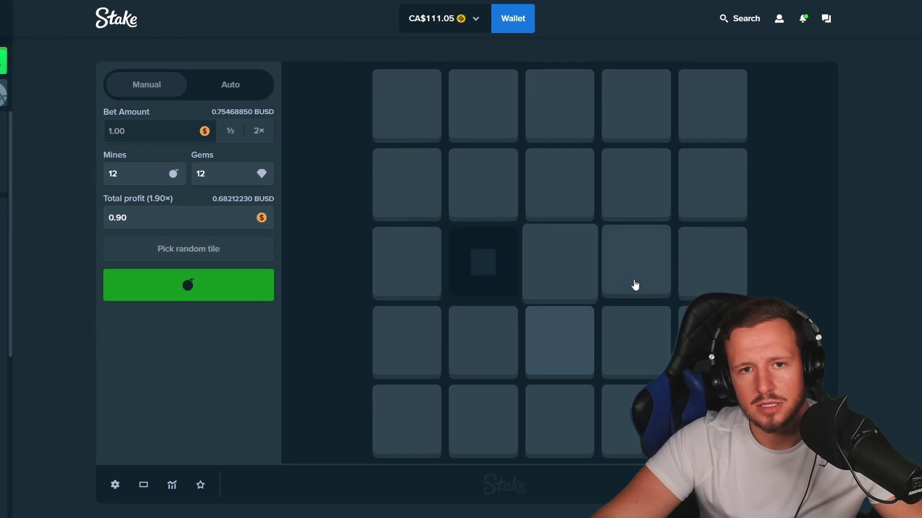
pyautogui.click(638, 260)
pyautogui.click(209, 288)
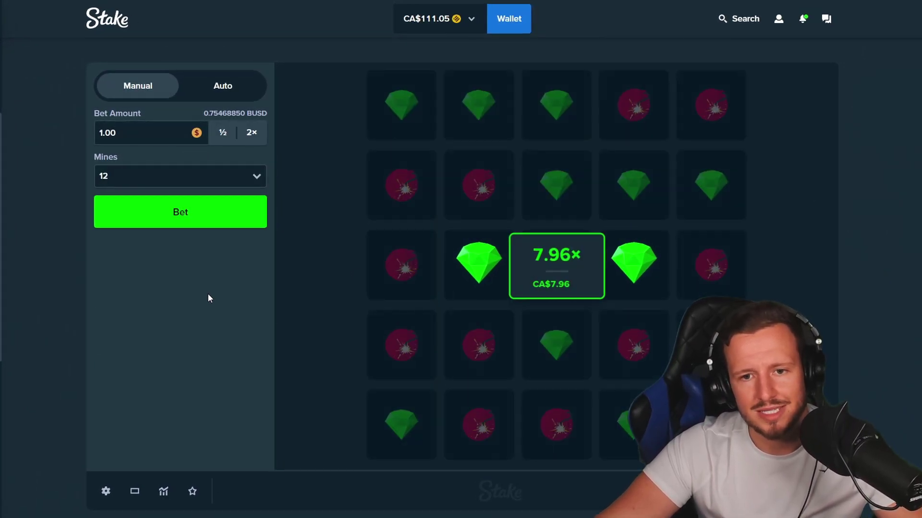
# - Play three quick 1.00 rounds at 12 mines, each lost within two tiles
pyautogui.click(213, 232)
pyautogui.click(414, 460)
pyautogui.click(473, 370)
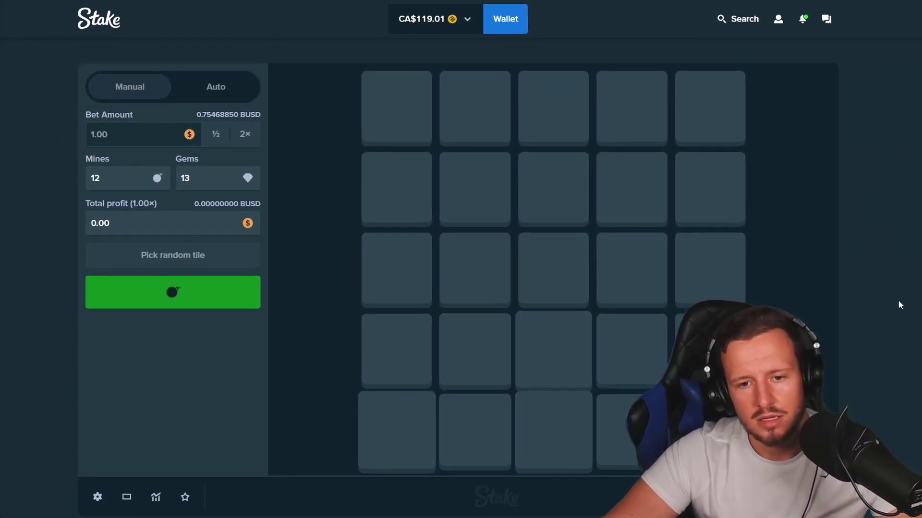
pyautogui.click(206, 223)
pyautogui.click(395, 197)
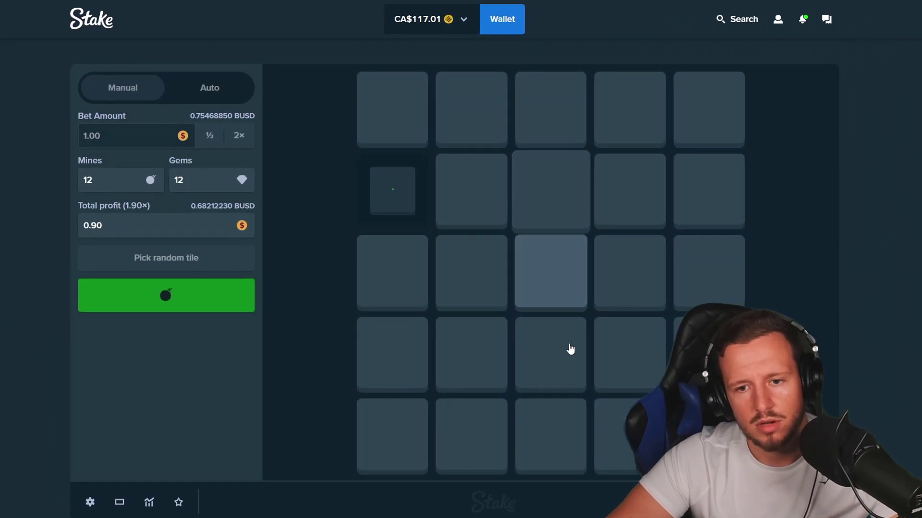
pyautogui.click(177, 229)
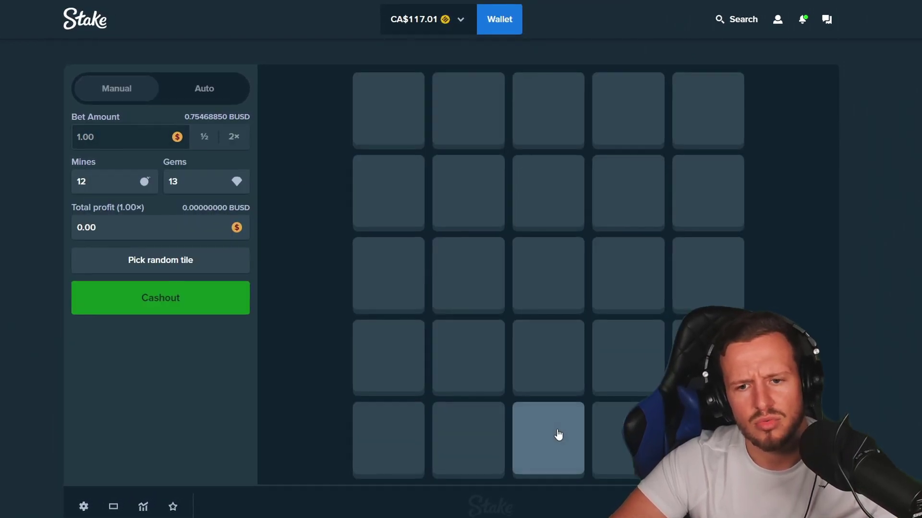
pyautogui.click(630, 192)
# - Play two more rounds, revealing second-, third- and fourth-row tiles until a mine
pyautogui.click(230, 220)
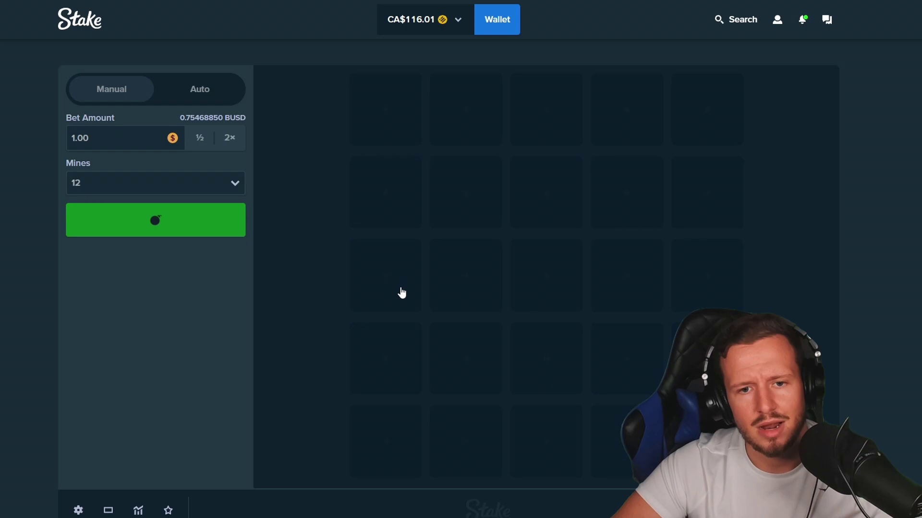
pyautogui.click(543, 282)
pyautogui.click(545, 360)
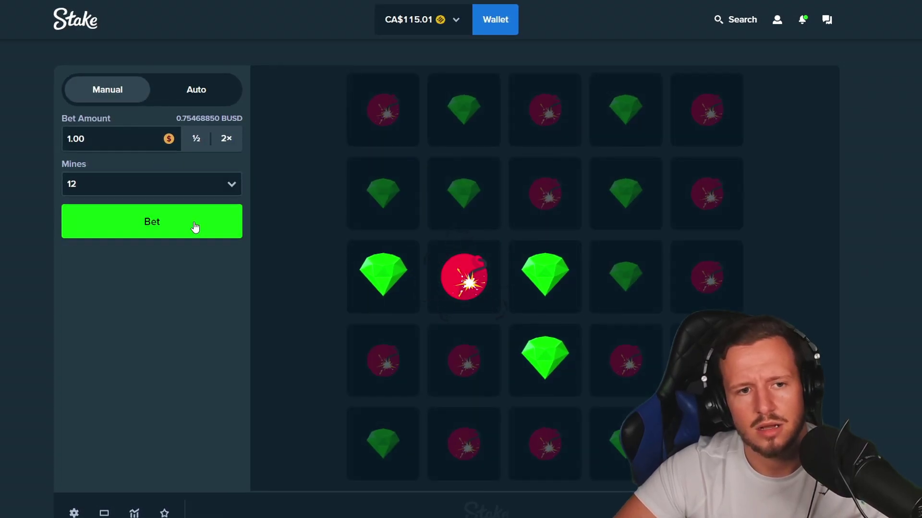
pyautogui.click(195, 224)
pyautogui.click(364, 207)
pyautogui.click(237, 263)
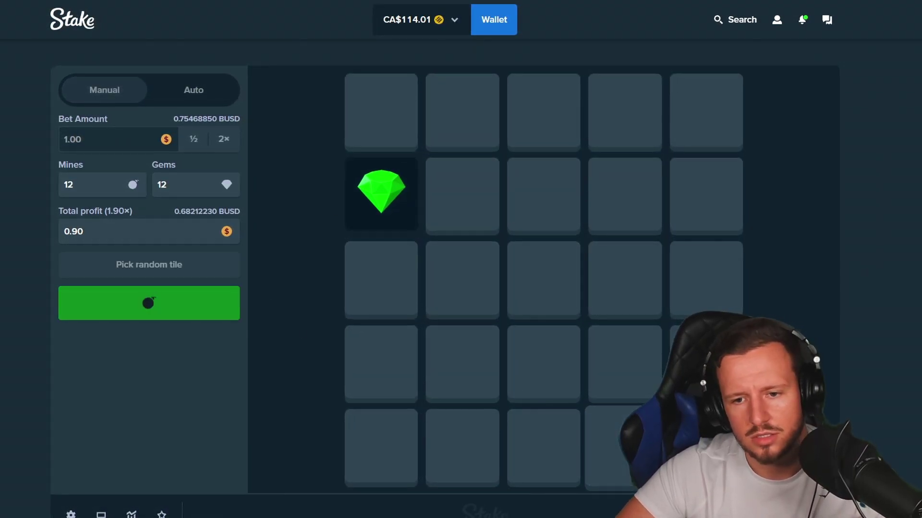
pyautogui.click(710, 304)
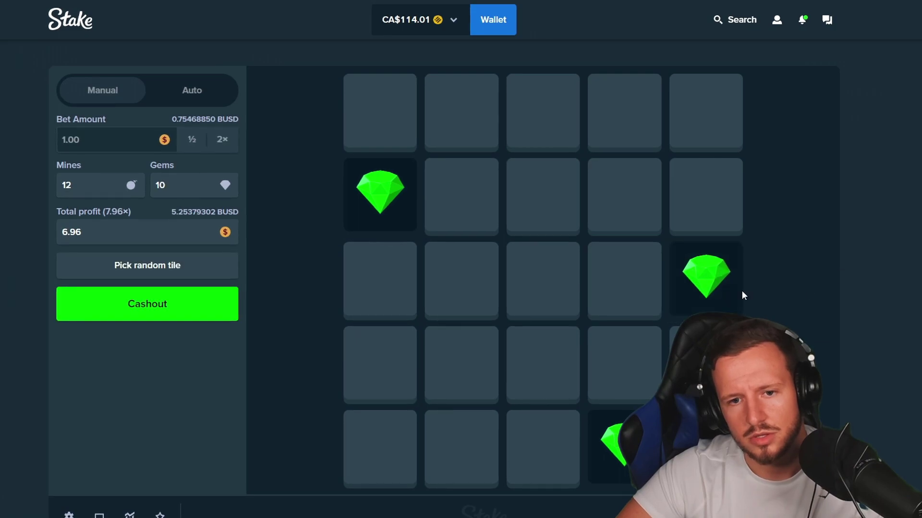
pyautogui.click(566, 309)
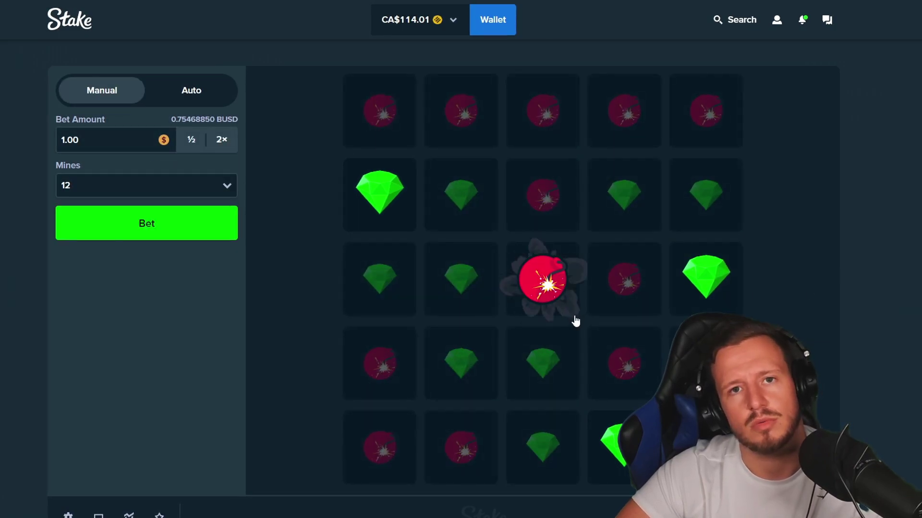
# - Play two rounds on bottom-row and fourth-row tiles, both ending on mines
pyautogui.press('space')
pyautogui.click(375, 461)
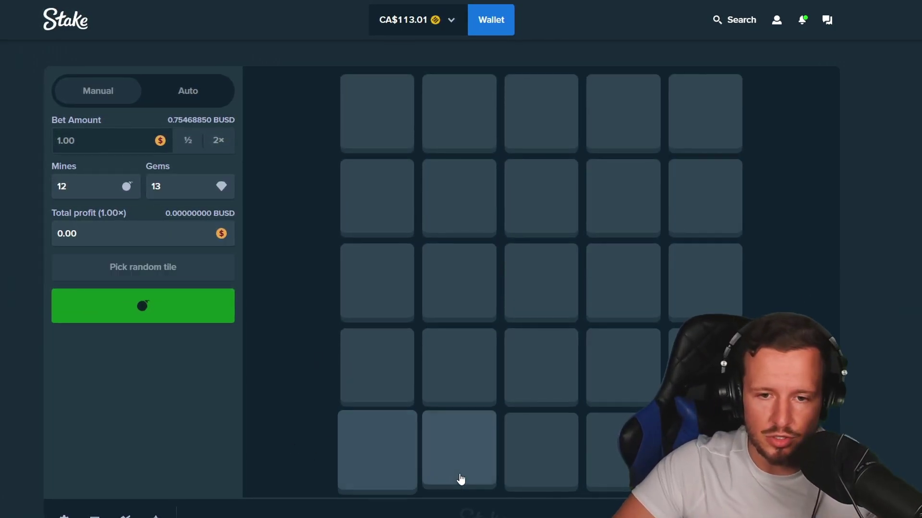
pyautogui.click(461, 476)
pyautogui.click(232, 226)
pyautogui.click(375, 364)
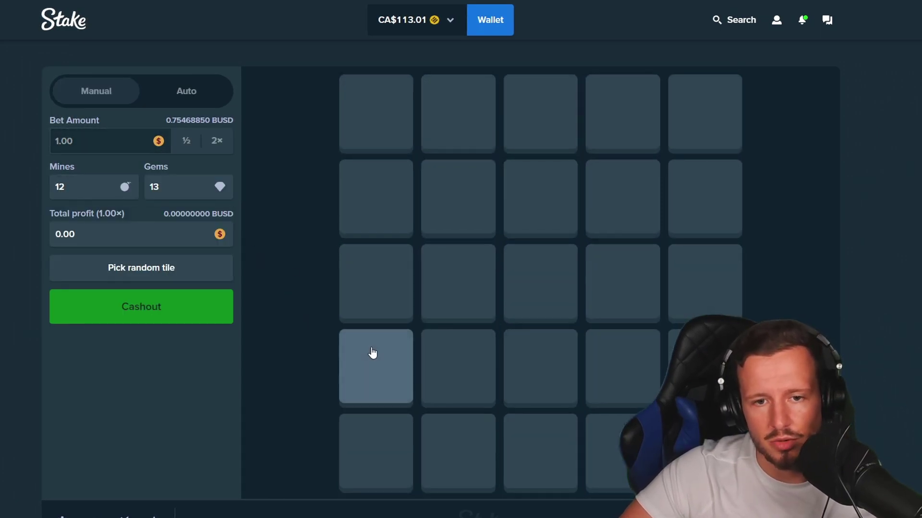
pyautogui.click(459, 364)
# - Play final rounds on third-row and centre tiles, dropping the balance to CA$108.01
pyautogui.press('space')
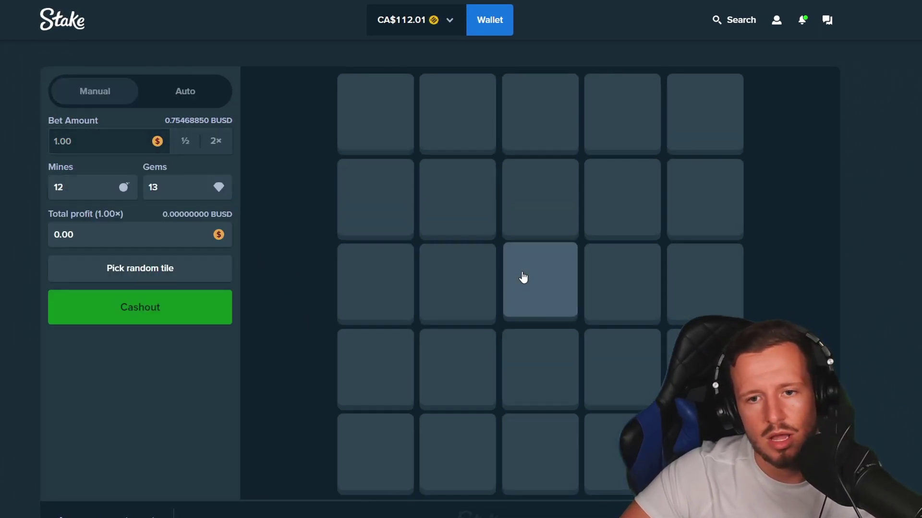
pyautogui.click(623, 282)
pyautogui.click(540, 282)
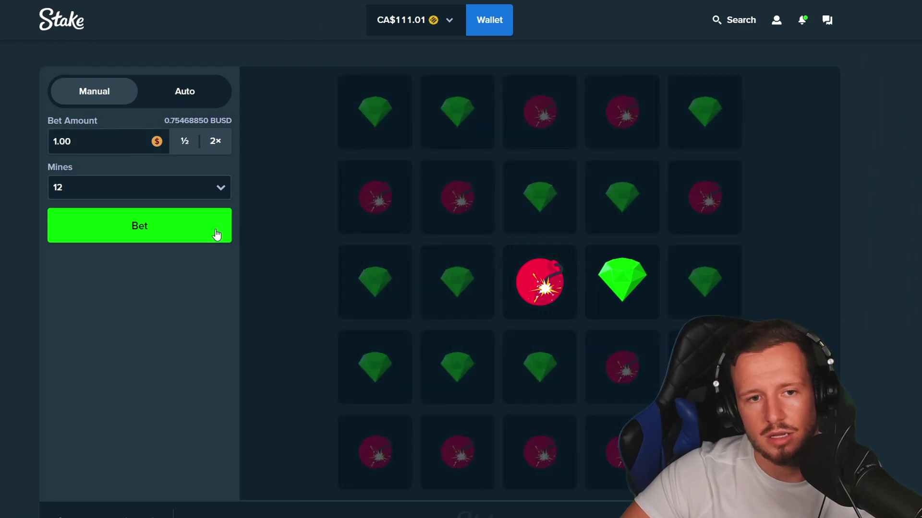
pyautogui.click(216, 230)
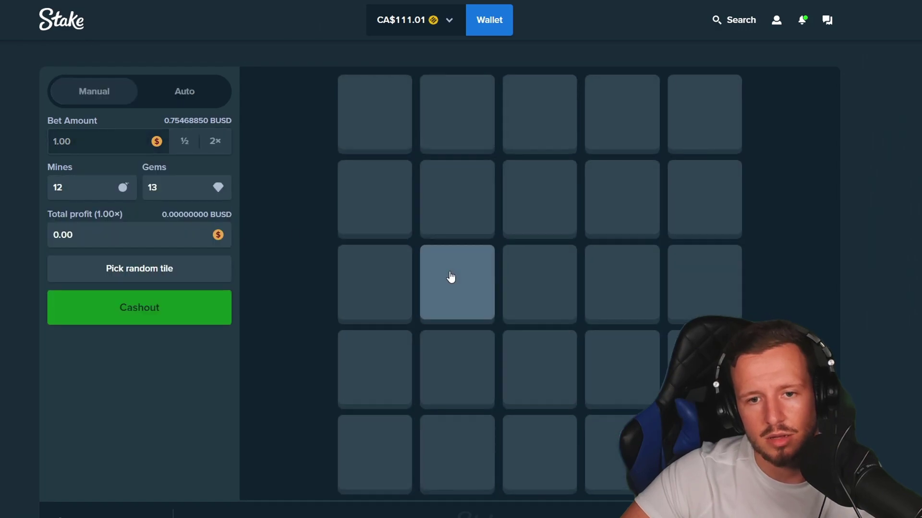
pyautogui.press('space')
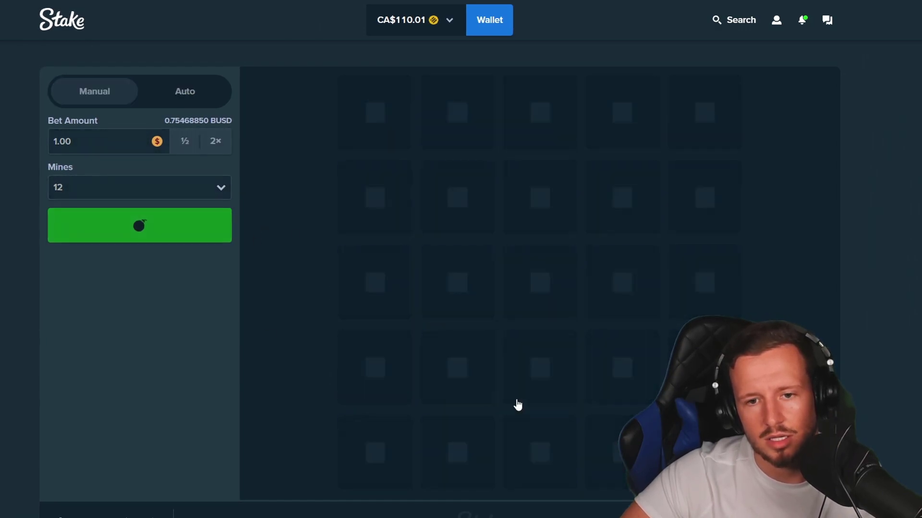
pyautogui.click(548, 302)
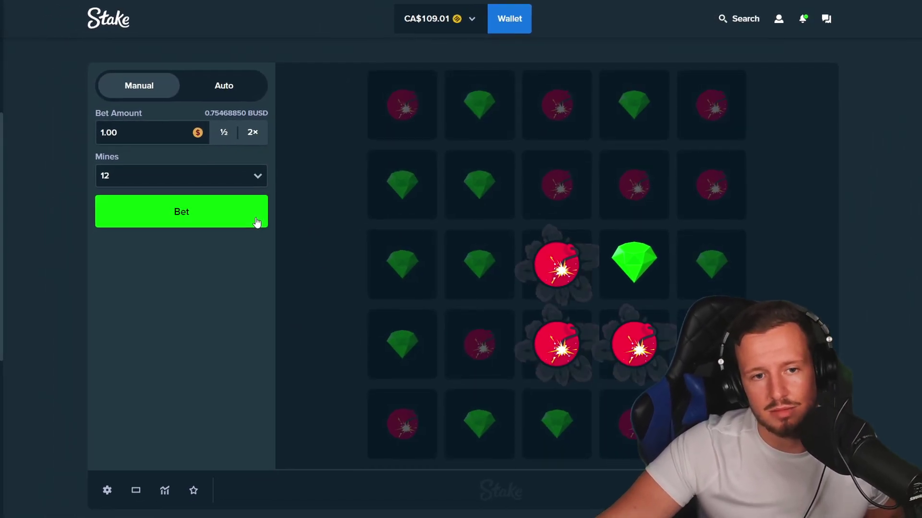
pyautogui.click(266, 288)
pyautogui.click(507, 420)
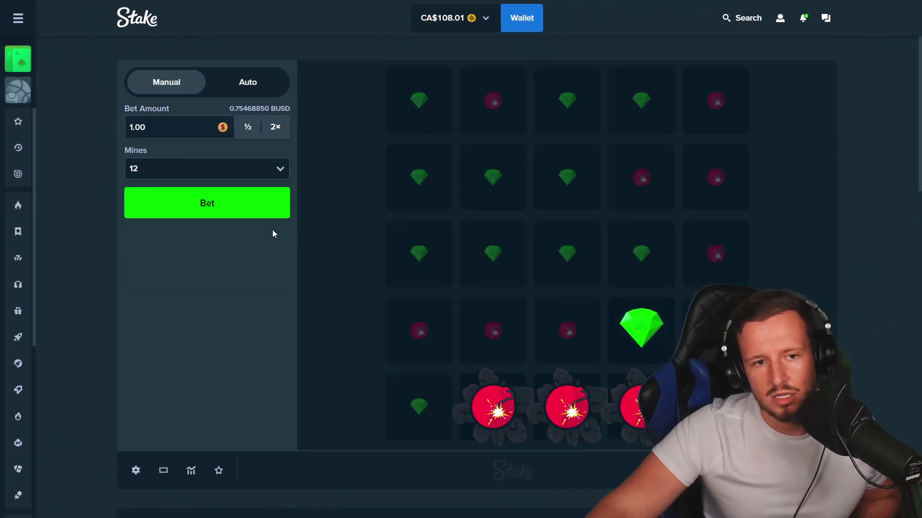
# - Play two 1.00 rounds, picking a third-row tile and random tiles
pyautogui.press('space')
pyautogui.click(512, 277)
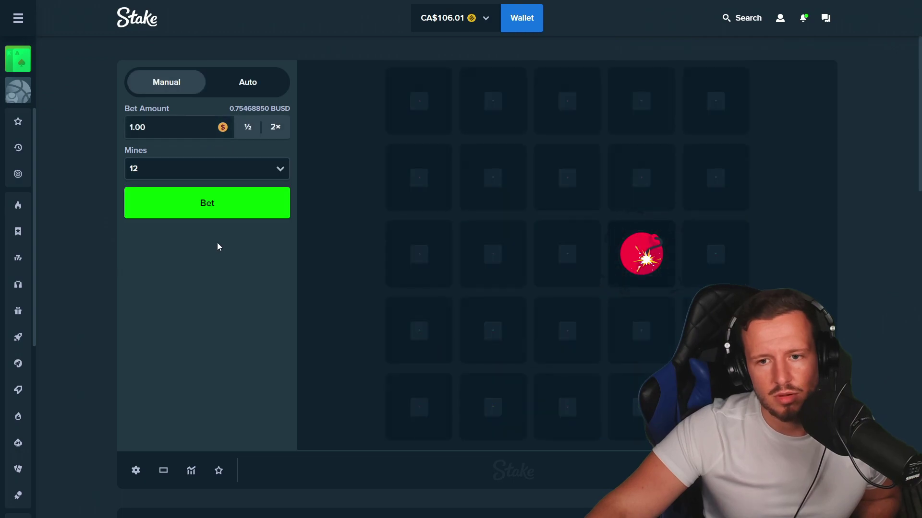
pyautogui.press('space')
pyautogui.click(231, 243)
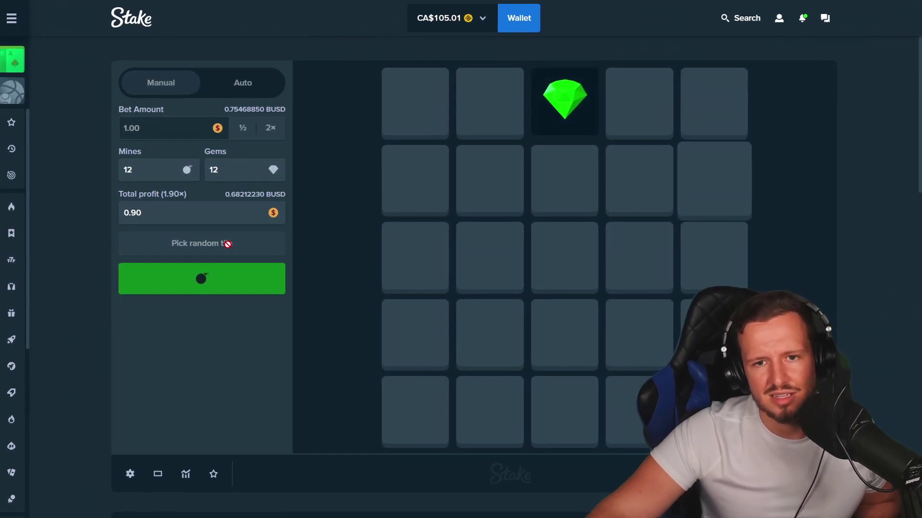
pyautogui.click(230, 212)
# - Play more rounds using random tile picks, each ending on a mine
pyautogui.click(228, 248)
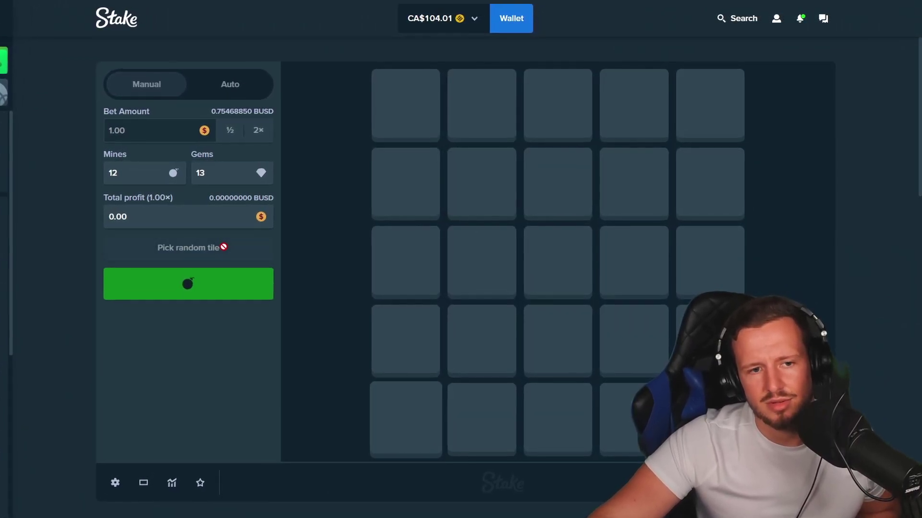
pyautogui.click(233, 209)
pyautogui.click(225, 248)
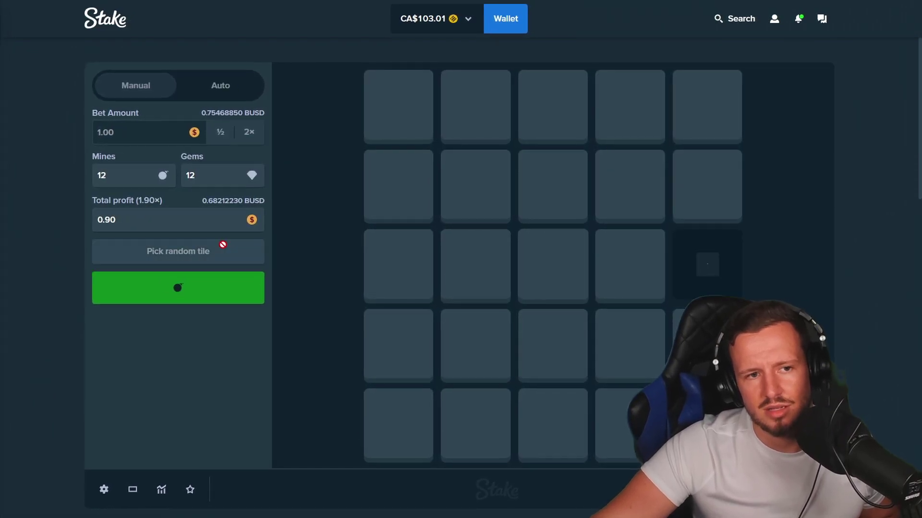
pyautogui.click(223, 249)
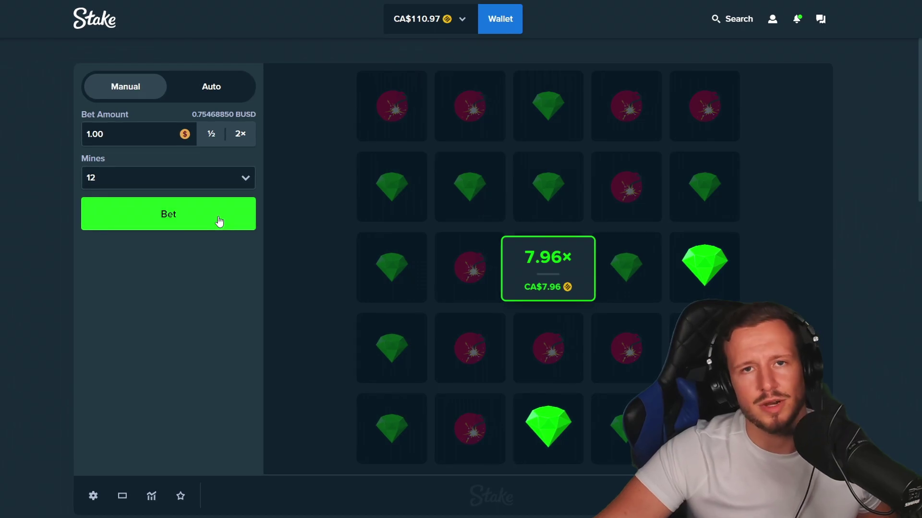
pyautogui.click(220, 222)
pyautogui.click(493, 331)
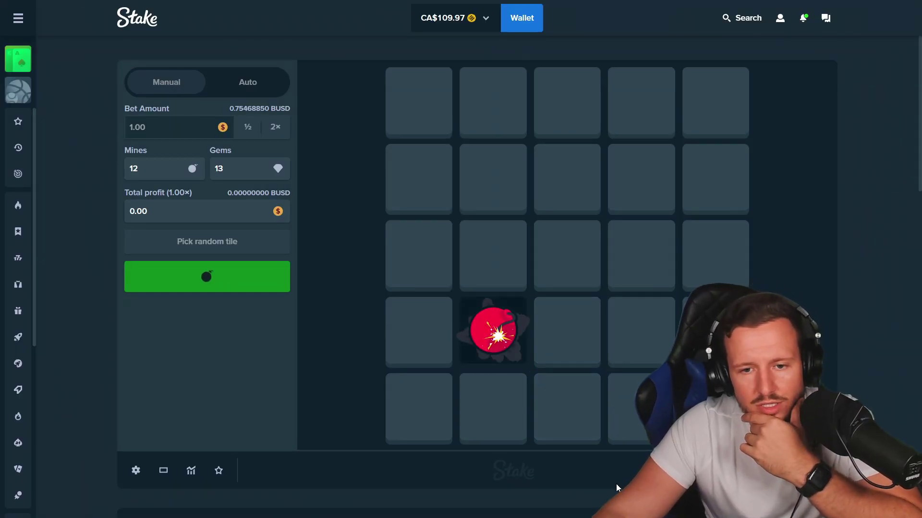
pyautogui.click(226, 219)
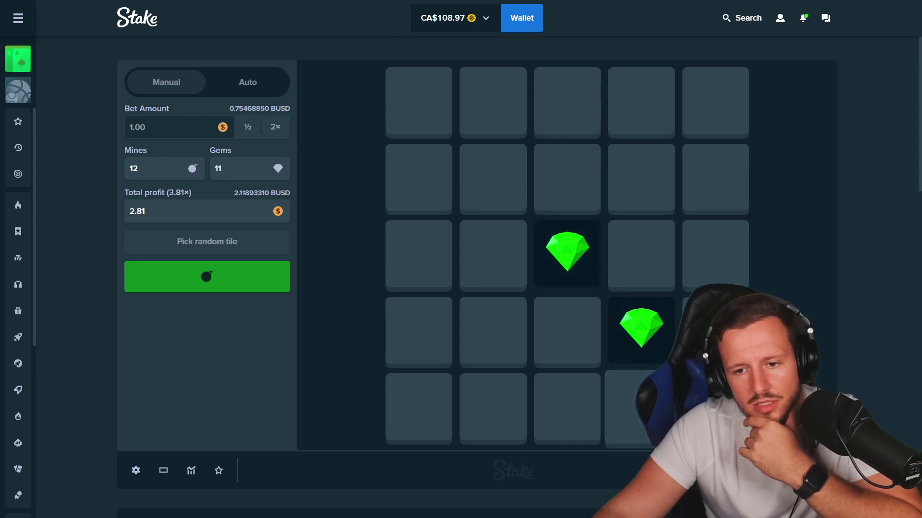
# - Keep betting, picking four scattered tiles in one round
pyautogui.click(247, 207)
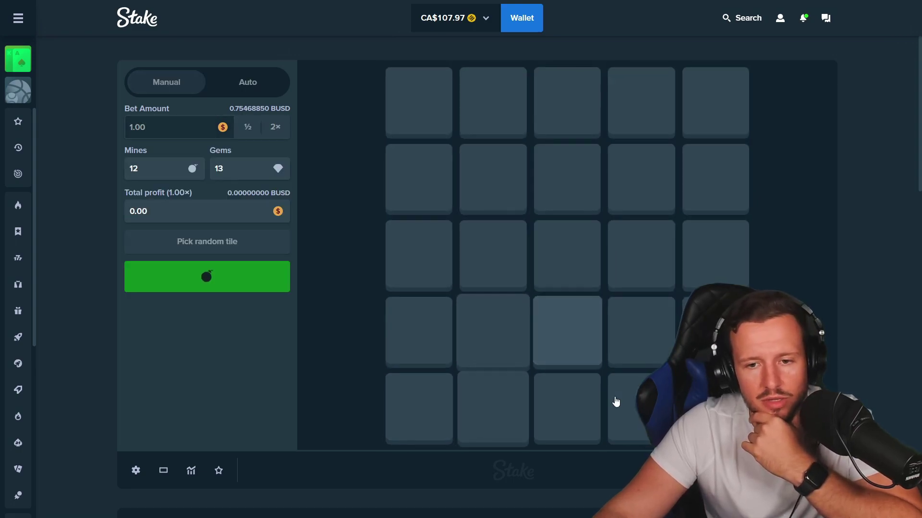
pyautogui.click(235, 216)
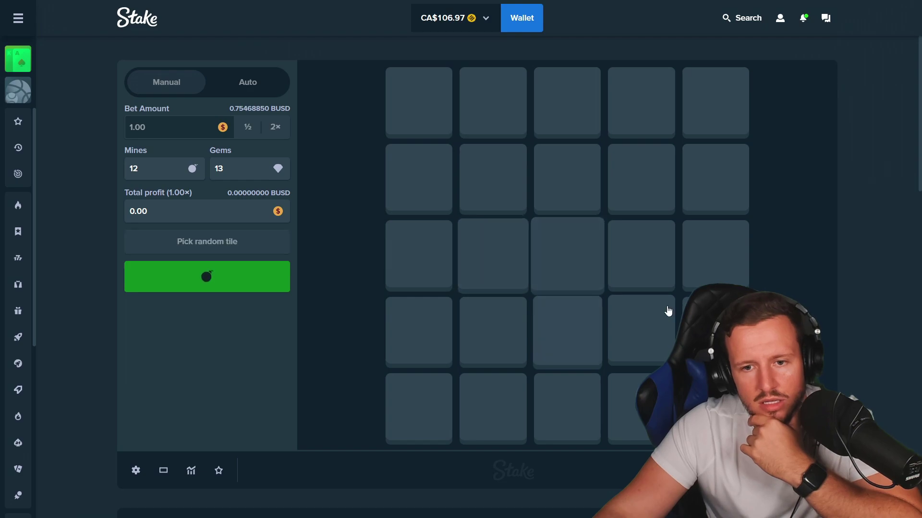
pyautogui.press('space')
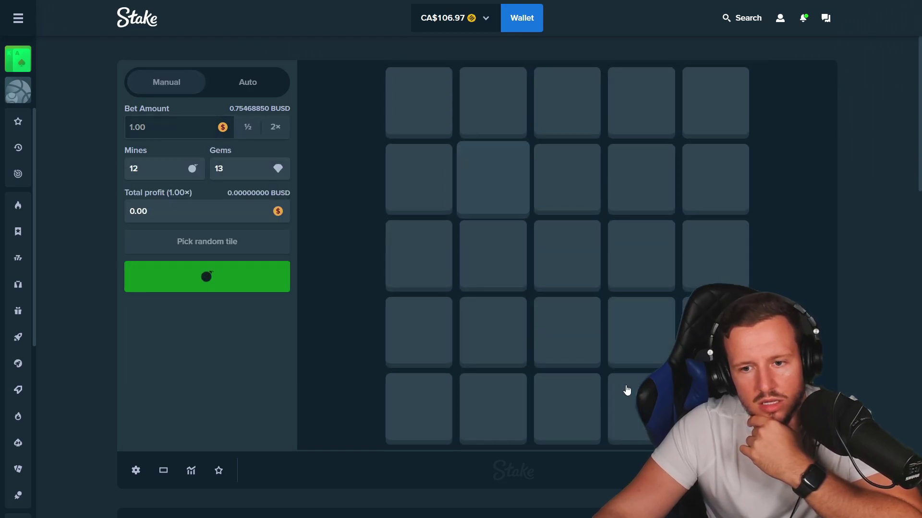
pyautogui.press('space')
pyautogui.click(418, 187)
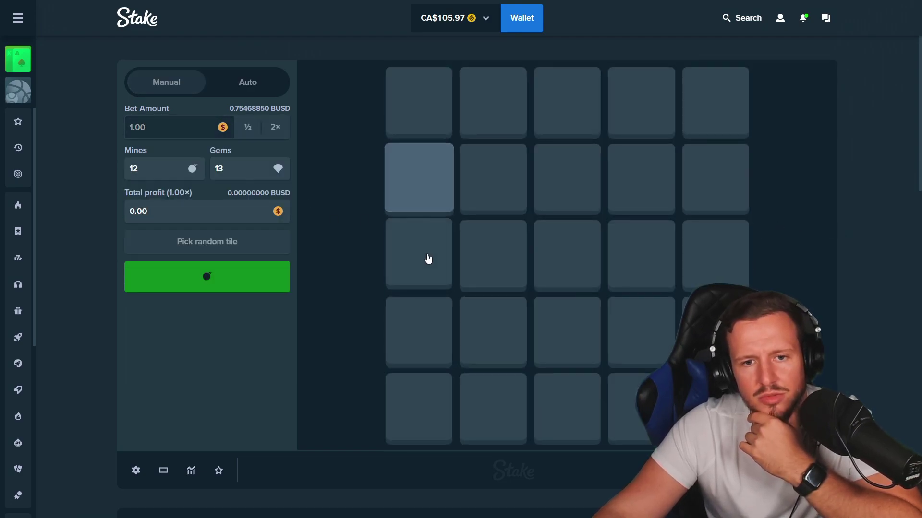
pyautogui.click(428, 259)
pyautogui.click(492, 178)
pyautogui.click(586, 284)
# - Play quick rounds on single third-row and bottom-row tiles
pyautogui.press('space')
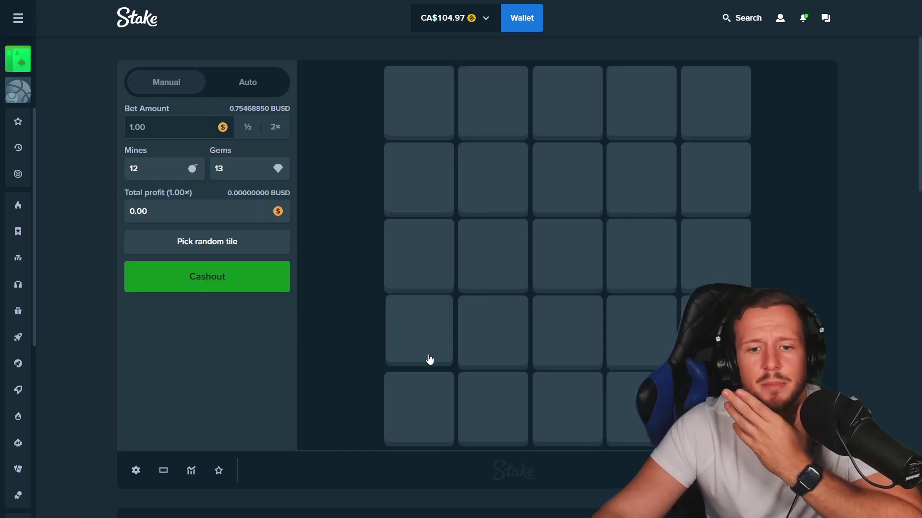
pyautogui.click(569, 281)
pyautogui.press('space')
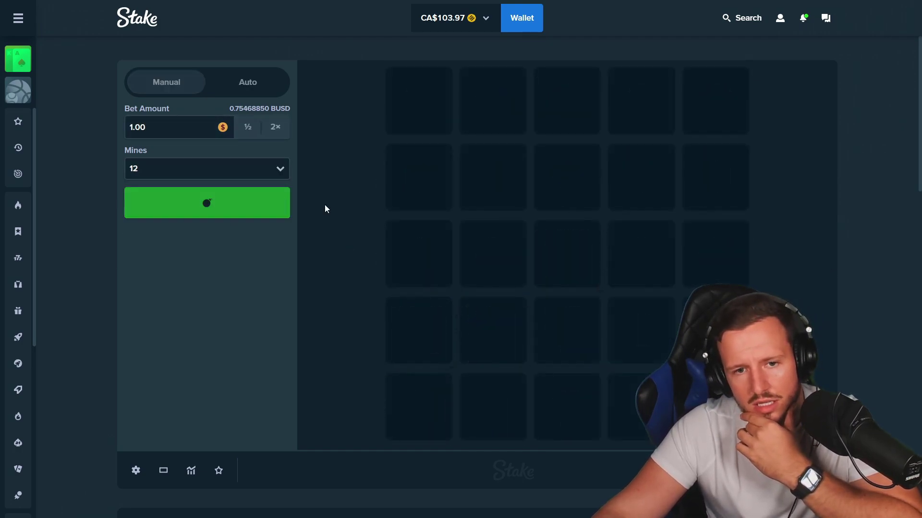
pyautogui.click(639, 285)
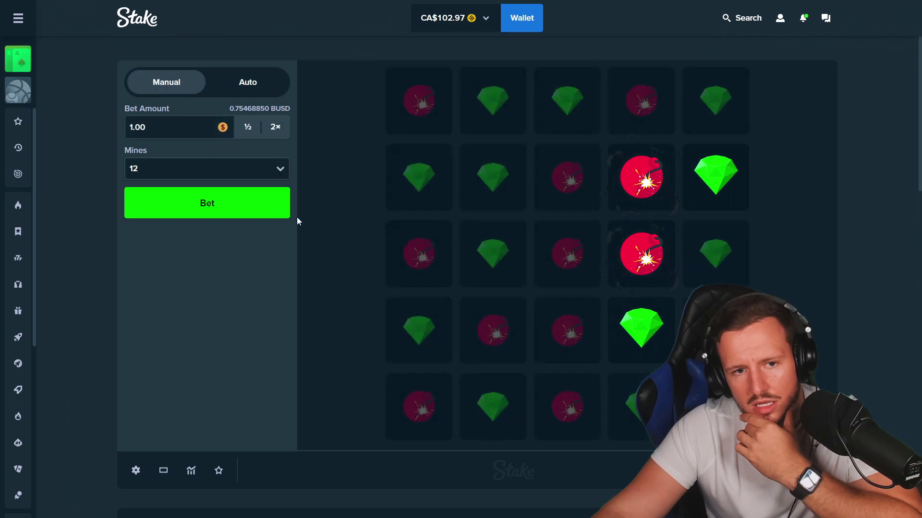
pyautogui.press('space')
pyautogui.click(567, 407)
pyautogui.press('w')
pyautogui.press('w')
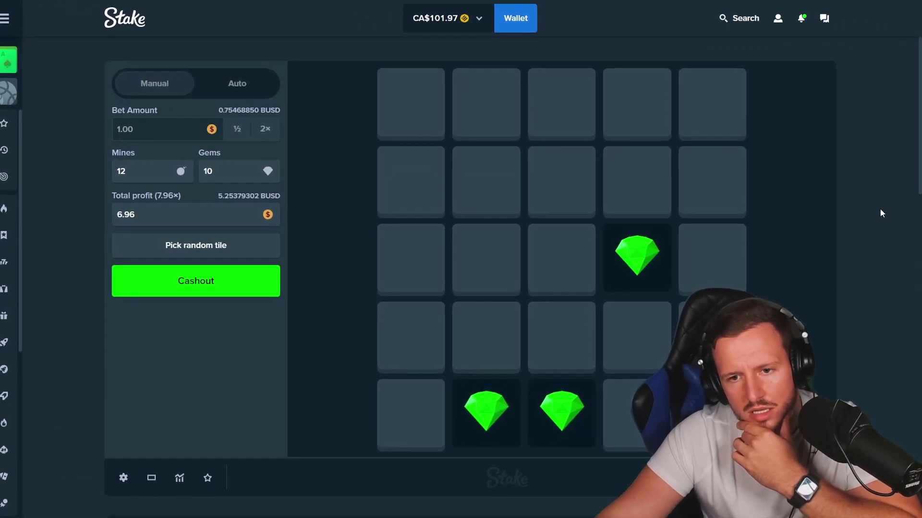
pyautogui.press('w')
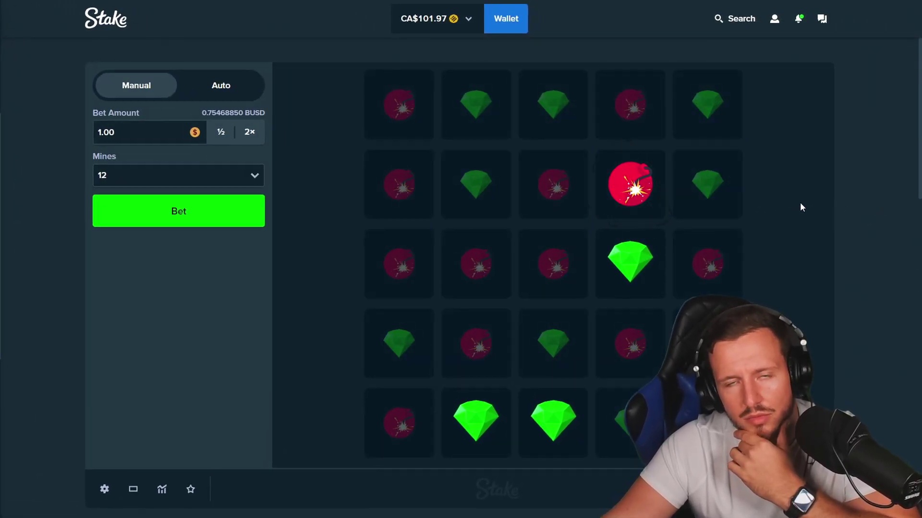
# - Play a round revealing five tiles down two columns
pyautogui.press('space')
pyautogui.click(465, 107)
pyautogui.click(465, 189)
pyautogui.click(544, 190)
pyautogui.click(544, 270)
pyautogui.click(543, 351)
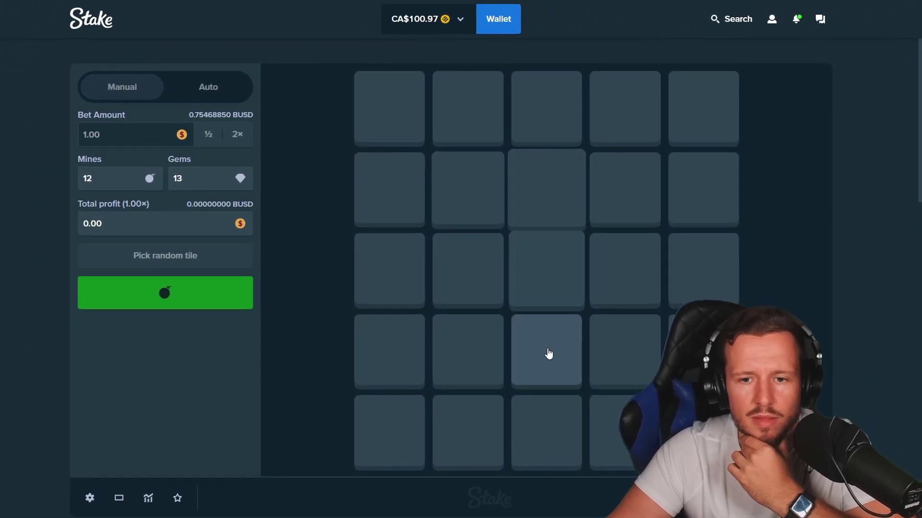
# - Lose a four-tile round, leaving CA$99.97, and reopen Mines from the lobby
pyautogui.click(220, 224)
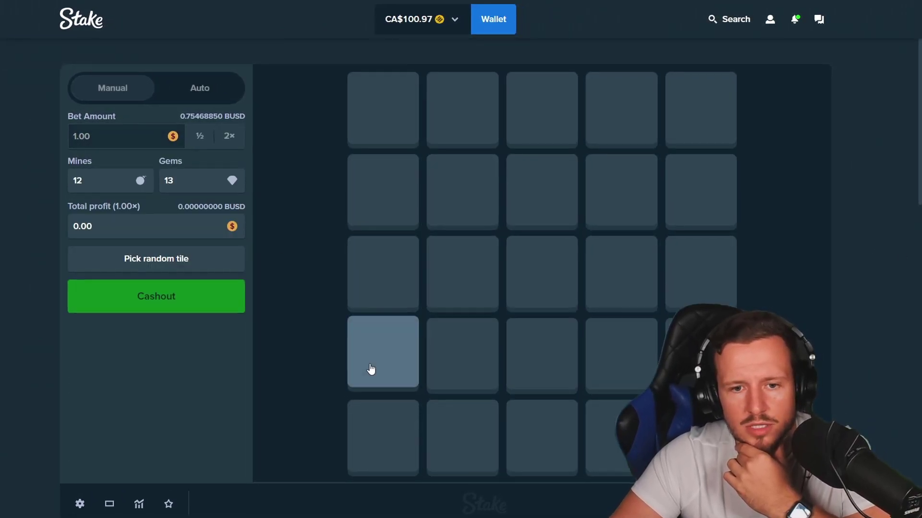
pyautogui.click(381, 353)
pyautogui.click(461, 353)
pyautogui.click(540, 274)
pyautogui.click(540, 356)
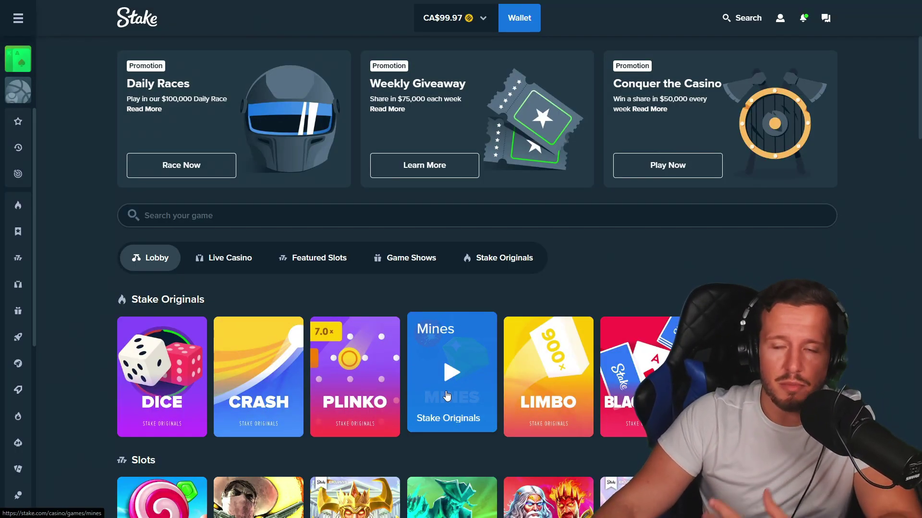
pyautogui.click(447, 396)
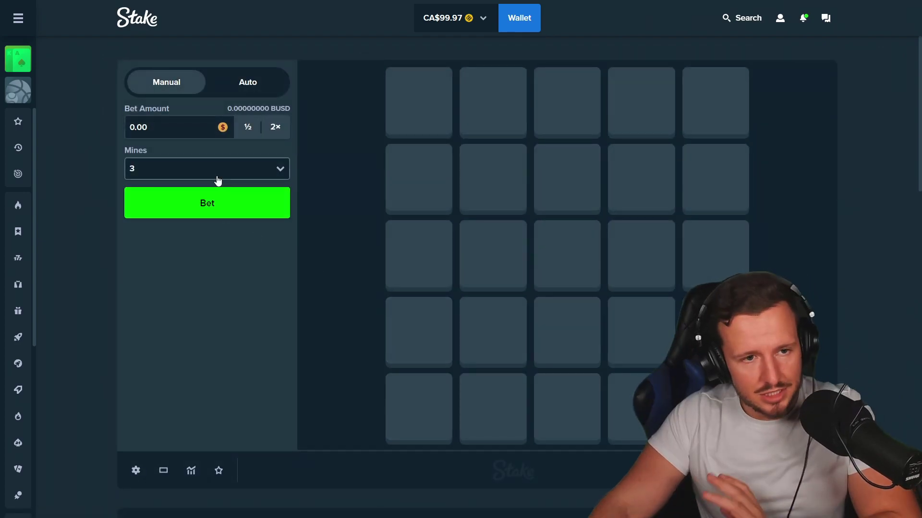
# - On the Auto tab, set 4 mines and add the top-left tile to the pattern
pyautogui.click(268, 88)
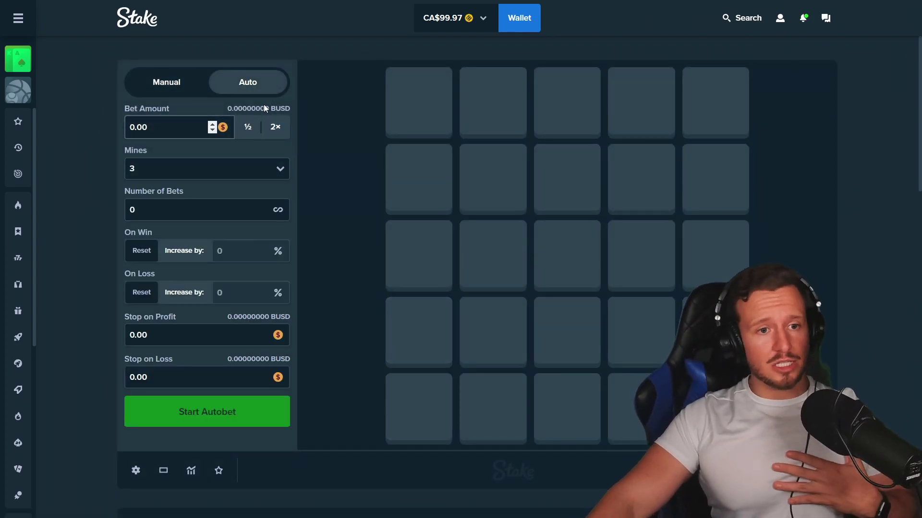
pyautogui.click(199, 178)
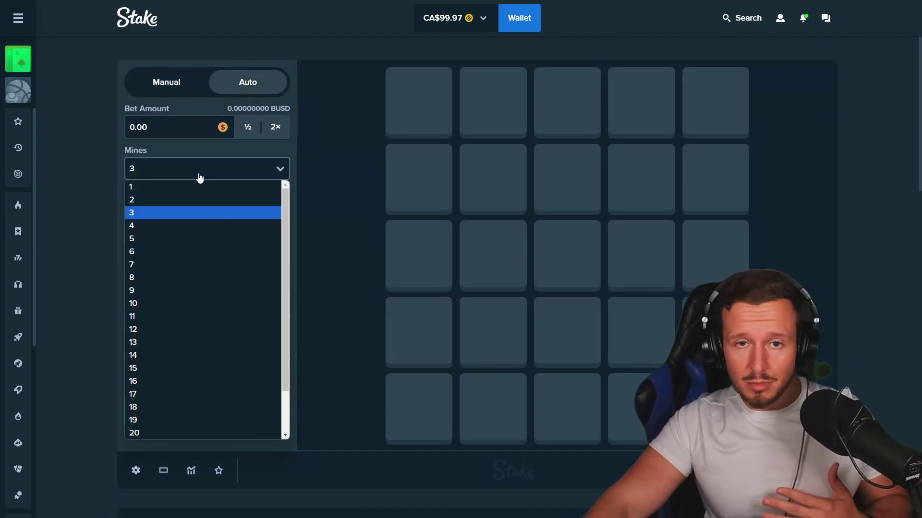
pyautogui.click(191, 226)
pyautogui.click(420, 119)
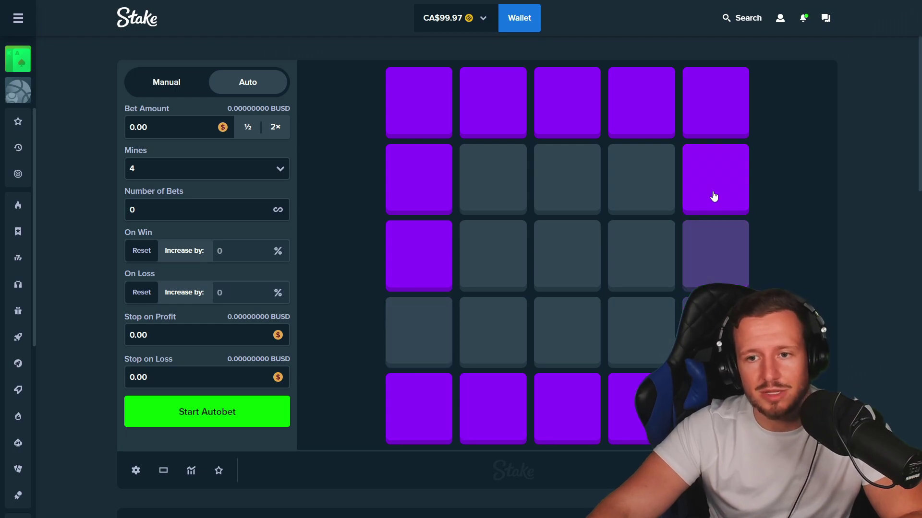
# - Change the mine count to 9 and start autobet at 1.00
pyautogui.click(148, 175)
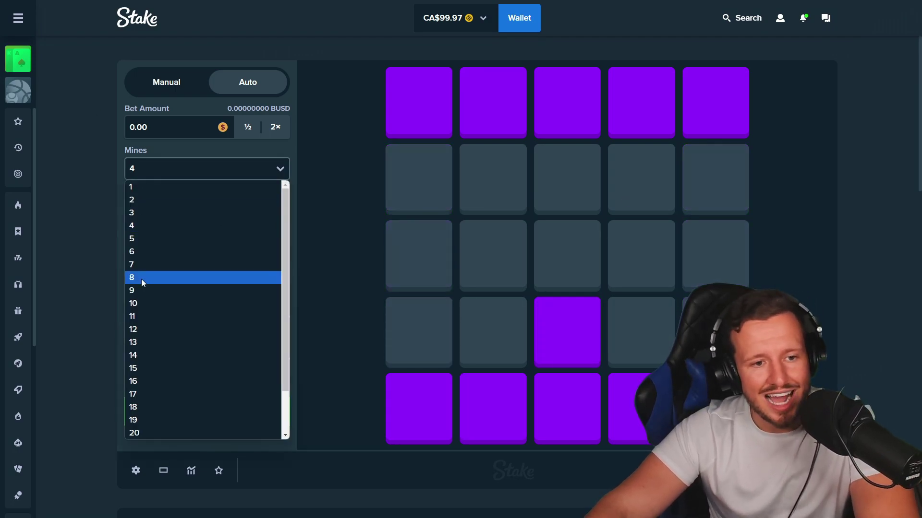
pyautogui.click(141, 281)
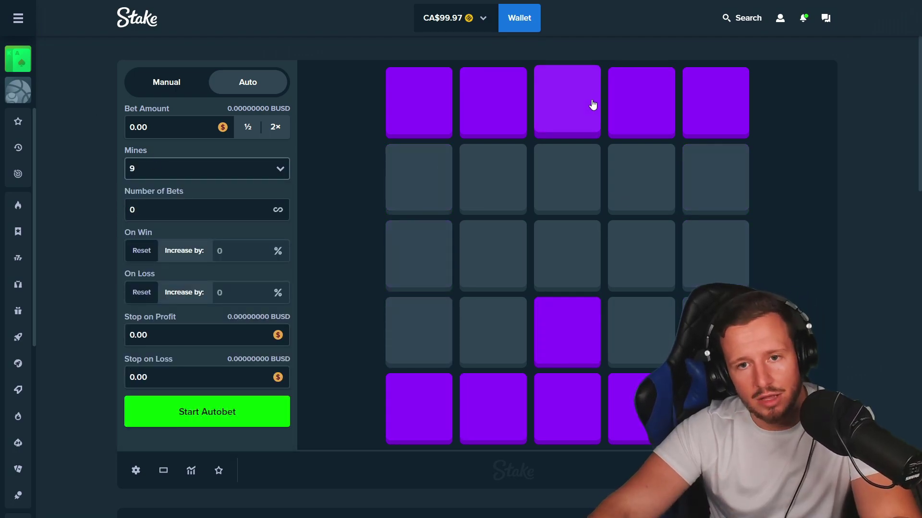
pyautogui.write('1')
pyautogui.click(209, 416)
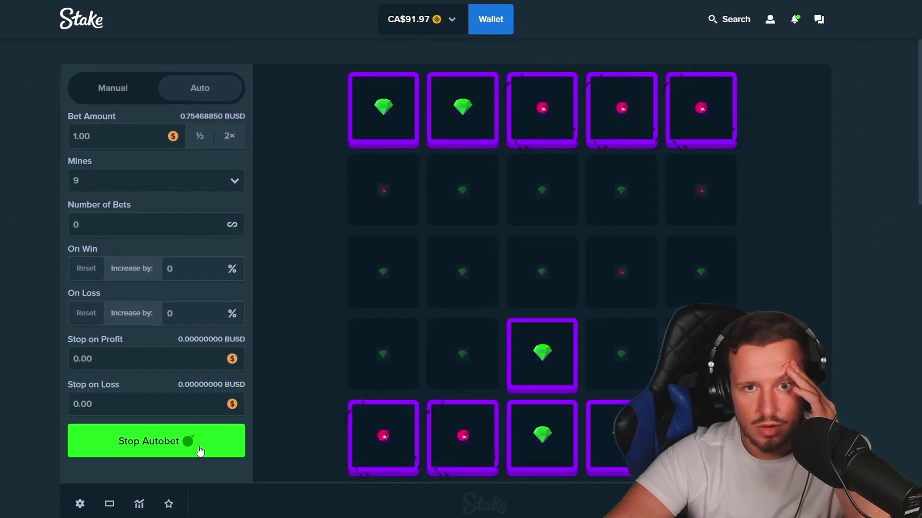
# - Stop the running autobet and open Live Stats, showing 80 wins and 401 losses
pyautogui.click(198, 452)
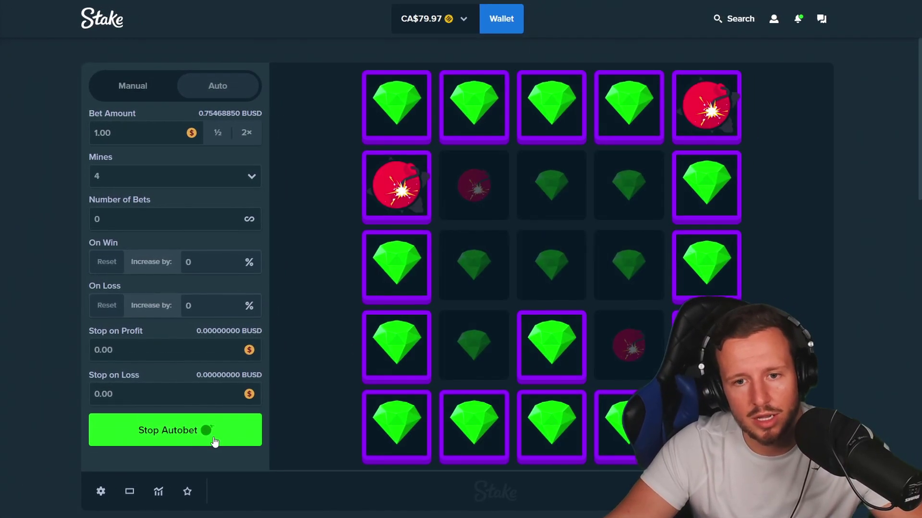
pyautogui.click(156, 495)
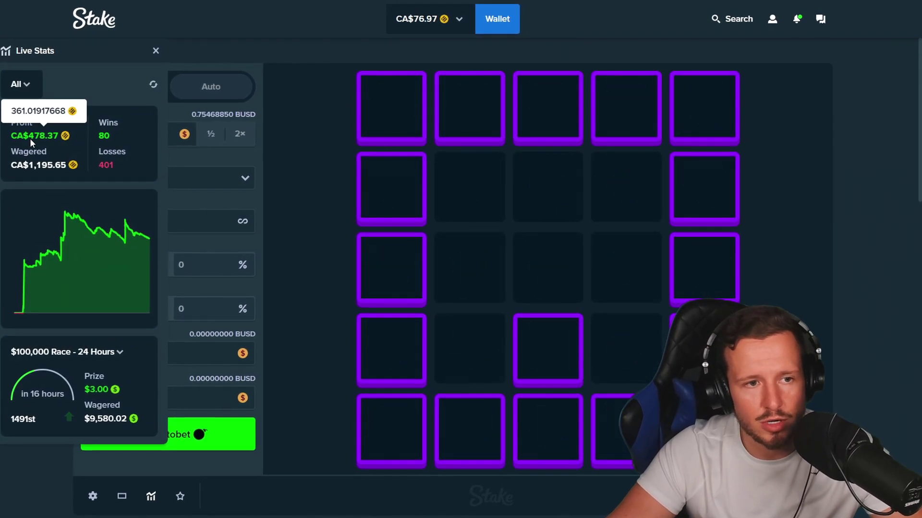
# - Drag Live Stats to the right edge and stop autobet at CA$65.97
pyautogui.moveTo(526, 66)
pyautogui.mouseDown()
pyautogui.moveTo(179, 67)
pyautogui.moveTo(195, 76)
pyautogui.mouseUp()
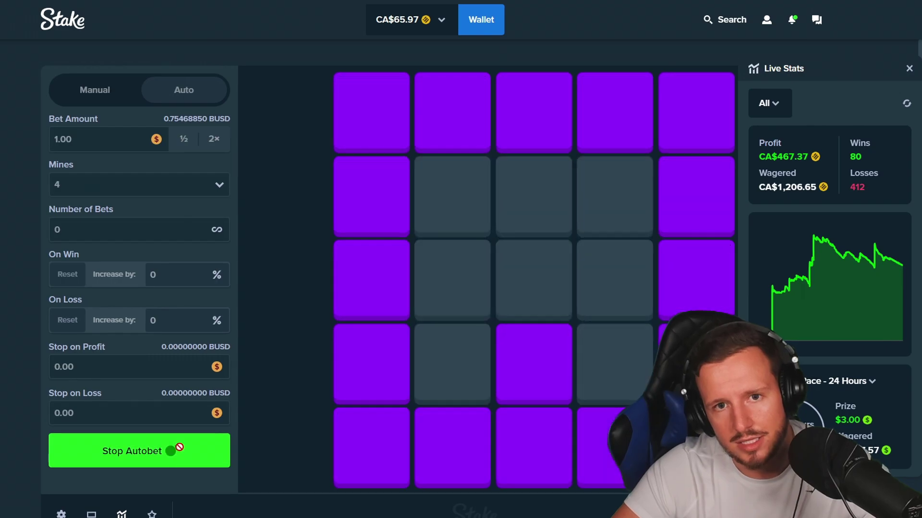
pyautogui.click(175, 454)
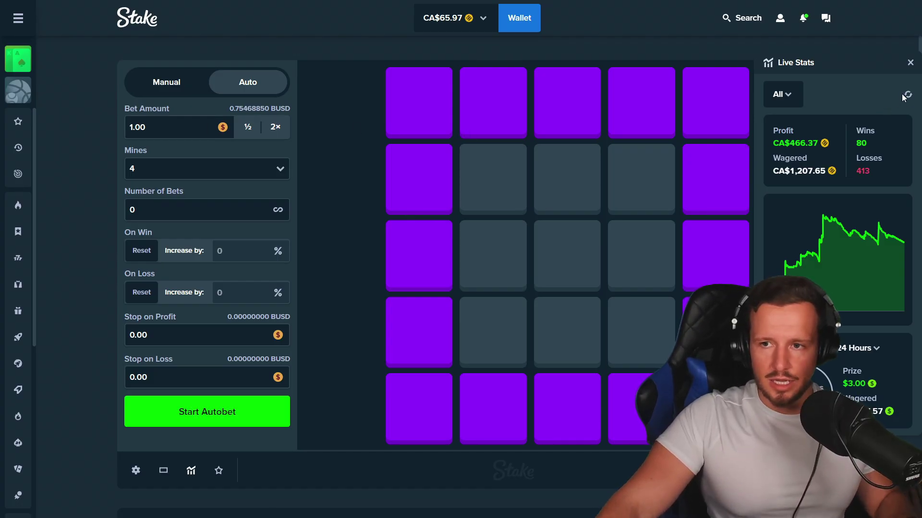
# - Reset Live Stats to zero, run autobet briefly, then stop it
pyautogui.click(907, 95)
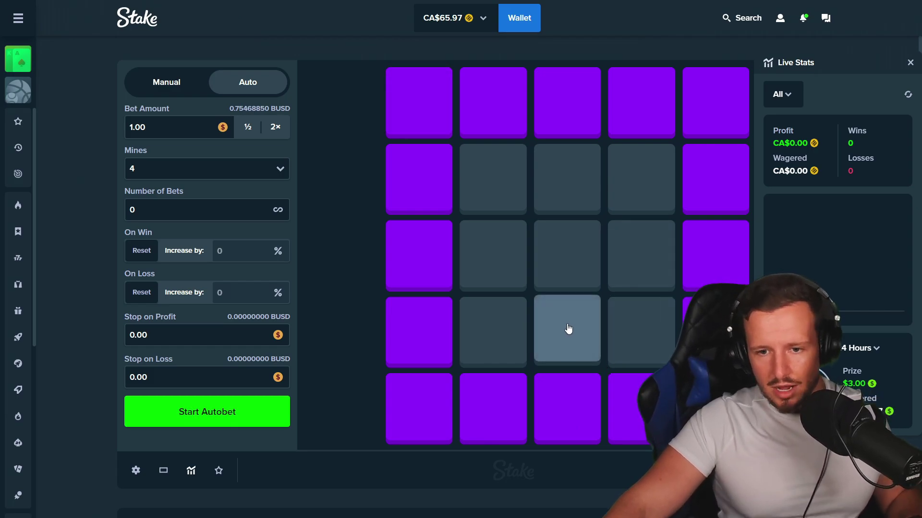
pyautogui.click(213, 415)
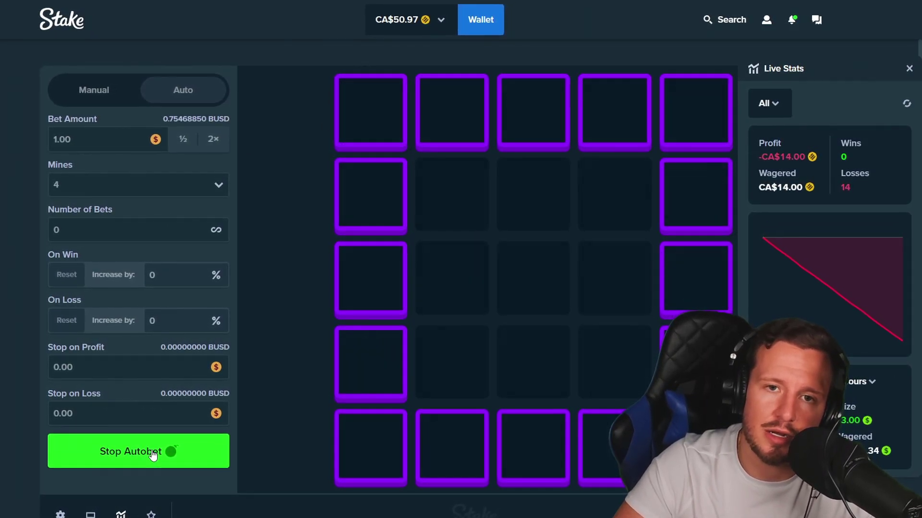
pyautogui.click(156, 452)
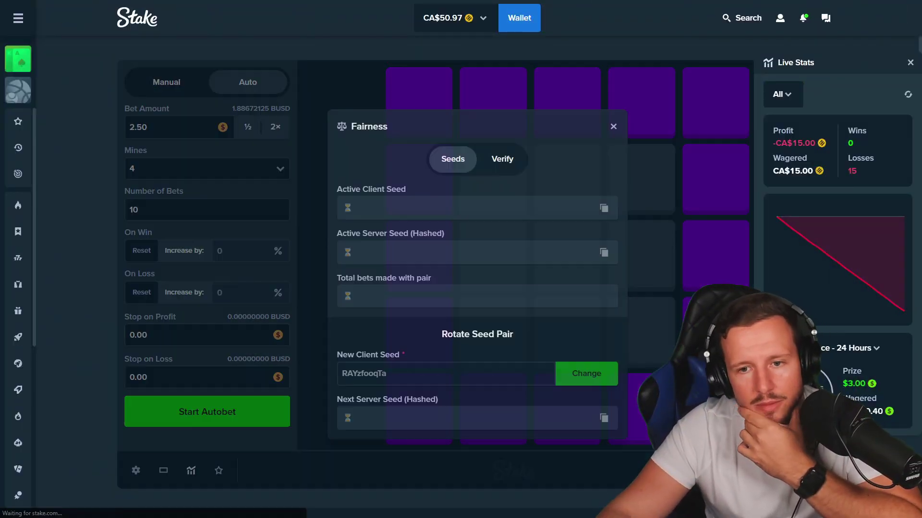
# - Rotate the fairness seed pair and start a 10-round autobet at 2.50
pyautogui.click(587, 373)
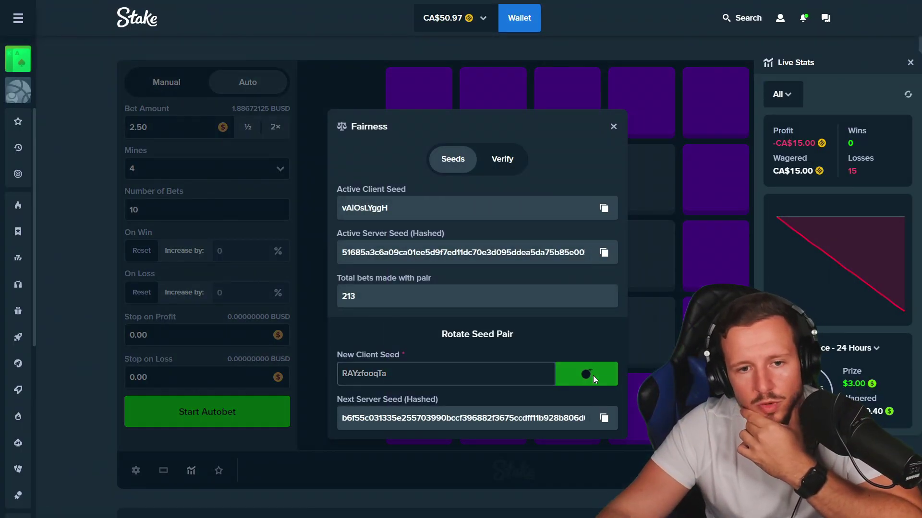
pyautogui.click(613, 126)
pyautogui.click(245, 415)
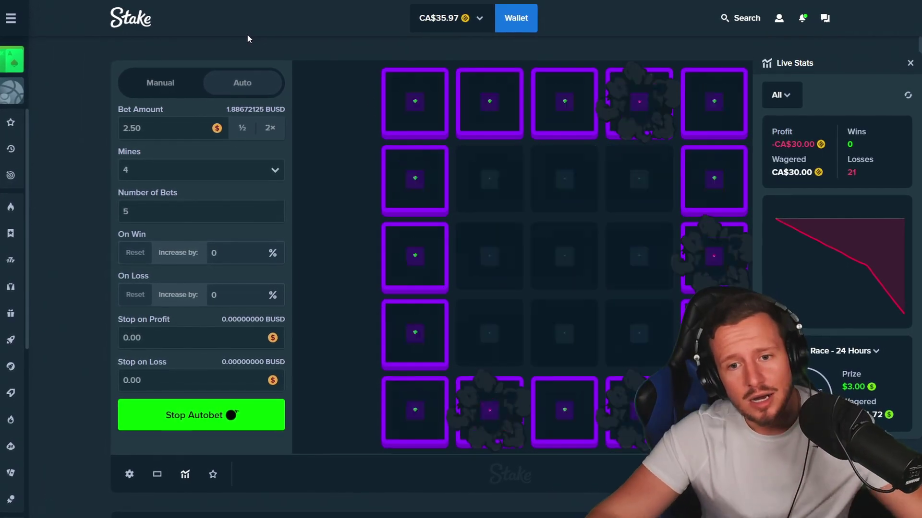
# - Stop the 2.50 autobet with two rounds left, at 0 wins and 24 losses
pyautogui.click(219, 431)
# - Set the mine count to 3 and run 2.50 autobets until CA$0.97 remains
pyautogui.click(204, 176)
pyautogui.click(132, 218)
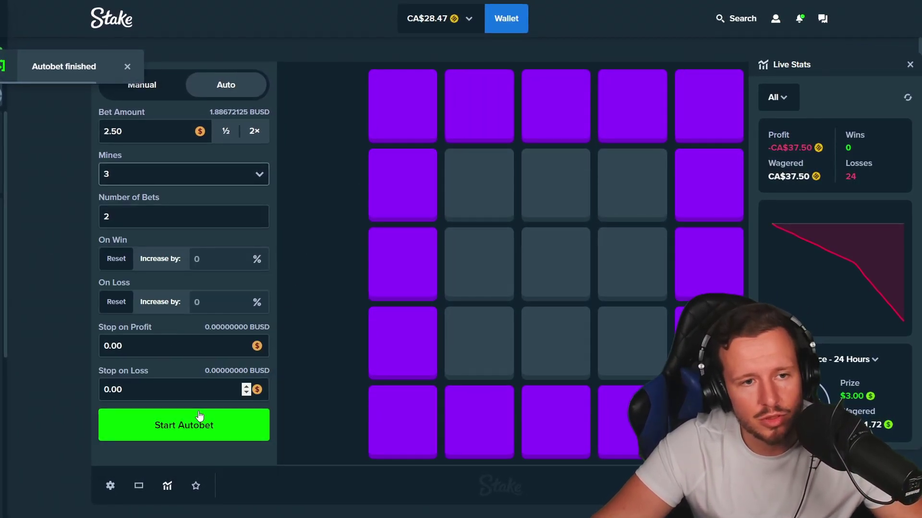
pyautogui.click(206, 427)
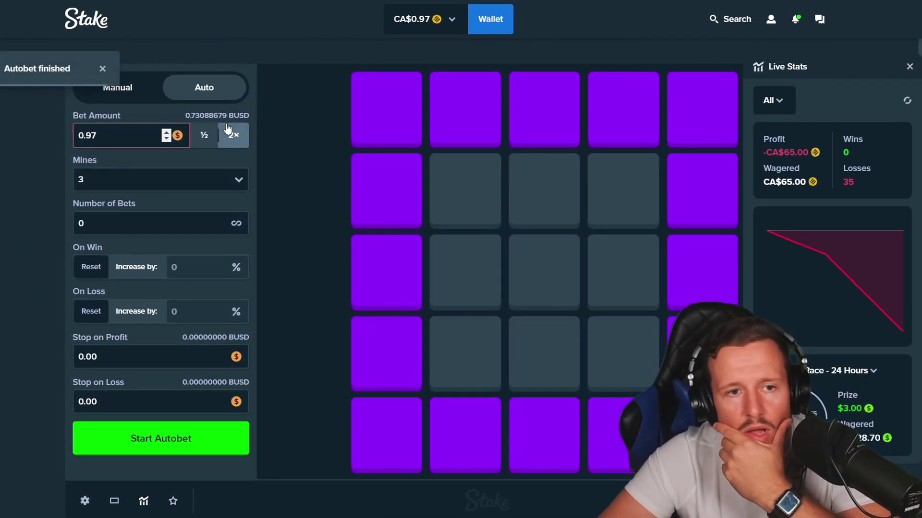
# - Autobet the remaining CA$0.97 and lose it, leaving CA$0.00
pyautogui.click(211, 443)
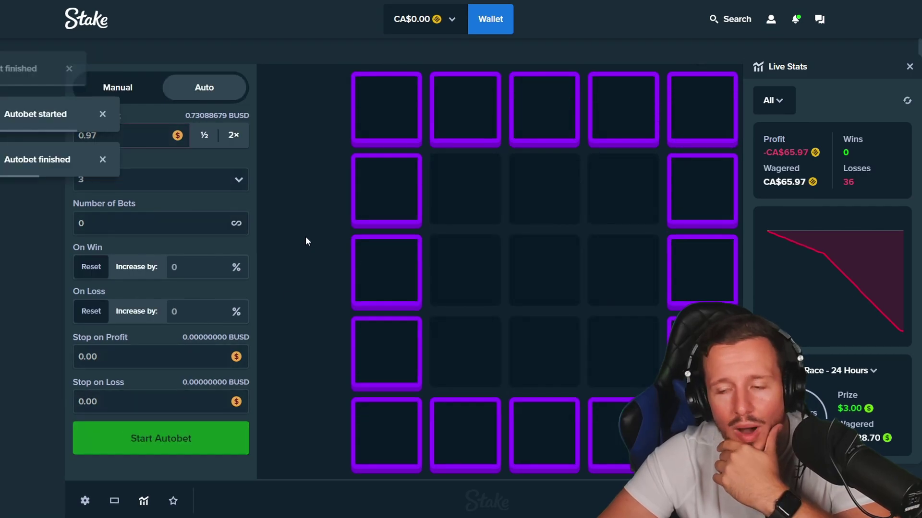